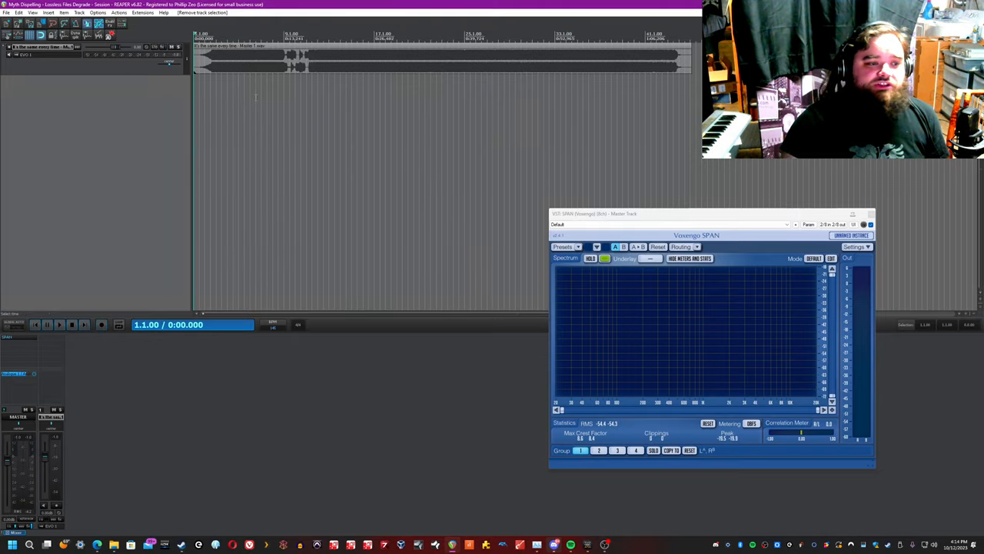
scroll(365, 97, up, 2)
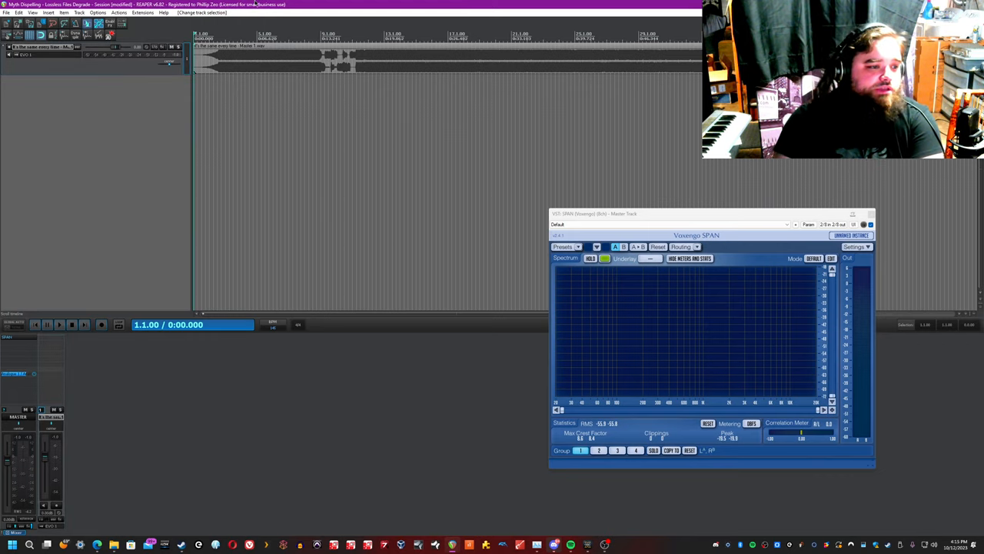
Step: Render the selected original item as the first numbered MP3 (LAME) generation
click(199, 68)
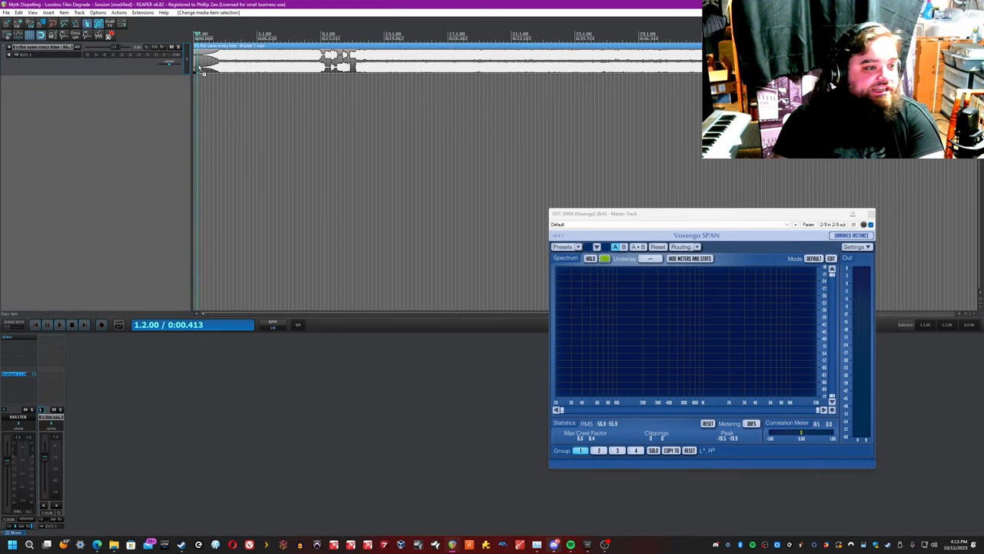
key(ctrl+alt+r)
click(362, 261)
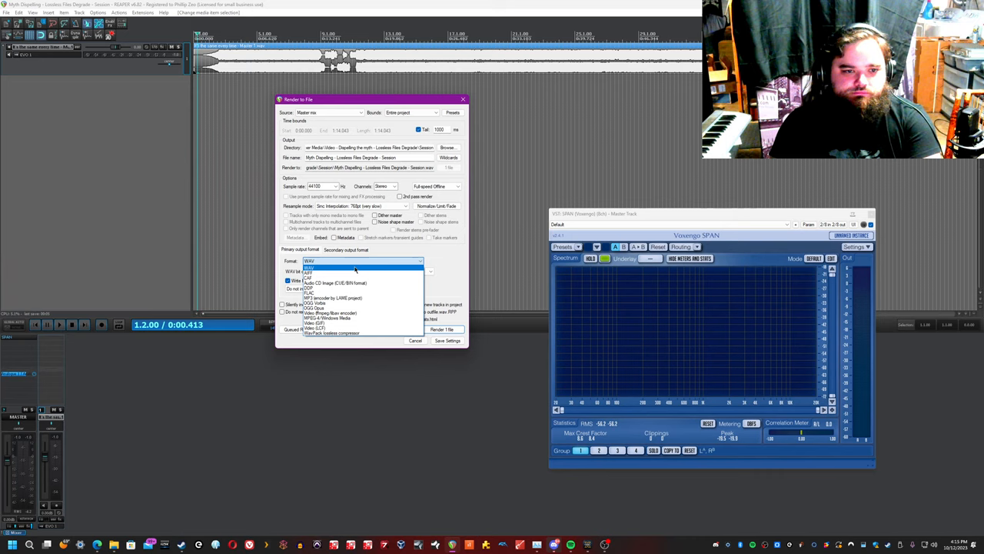
click(338, 298)
drag(396, 158, 363, 158)
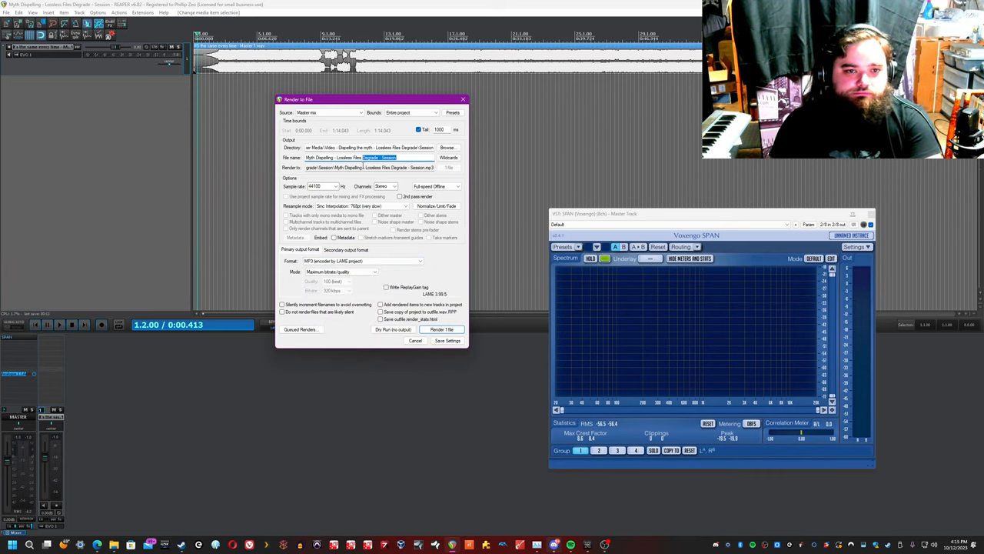
text(1)
key(Return)
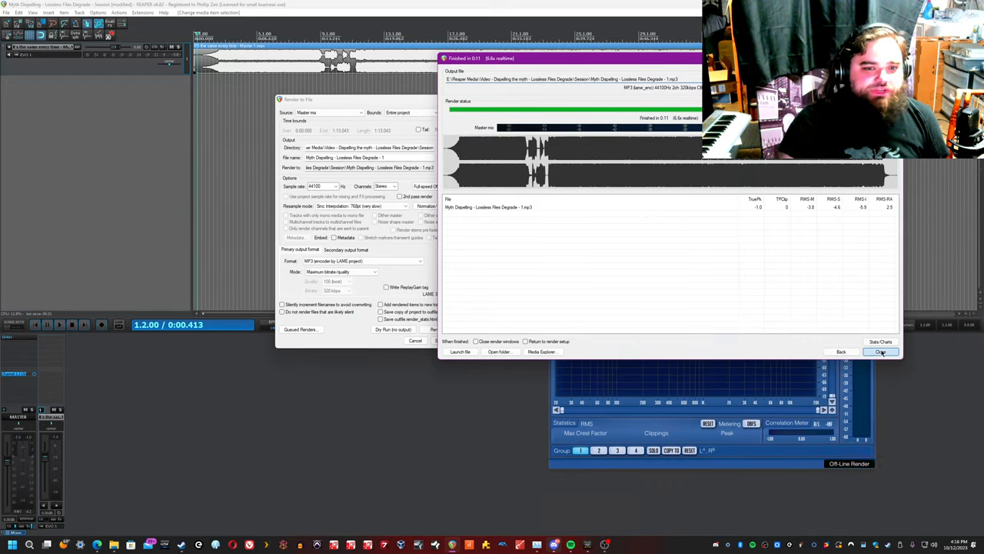
click(881, 351)
Step: Import the rendered MP3 as a new track, mute the previous generation and select the newest
click(164, 120)
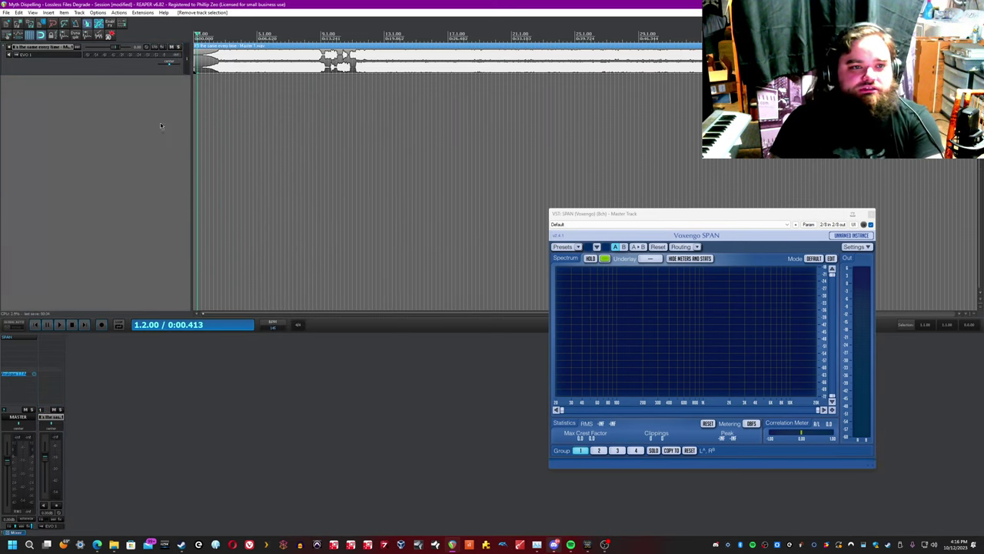
click(67, 12)
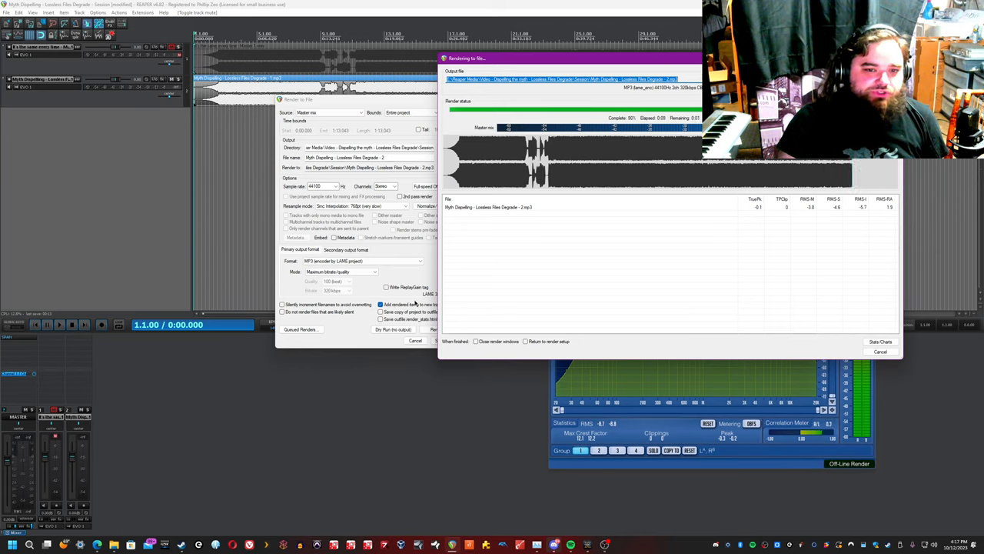
click(881, 351)
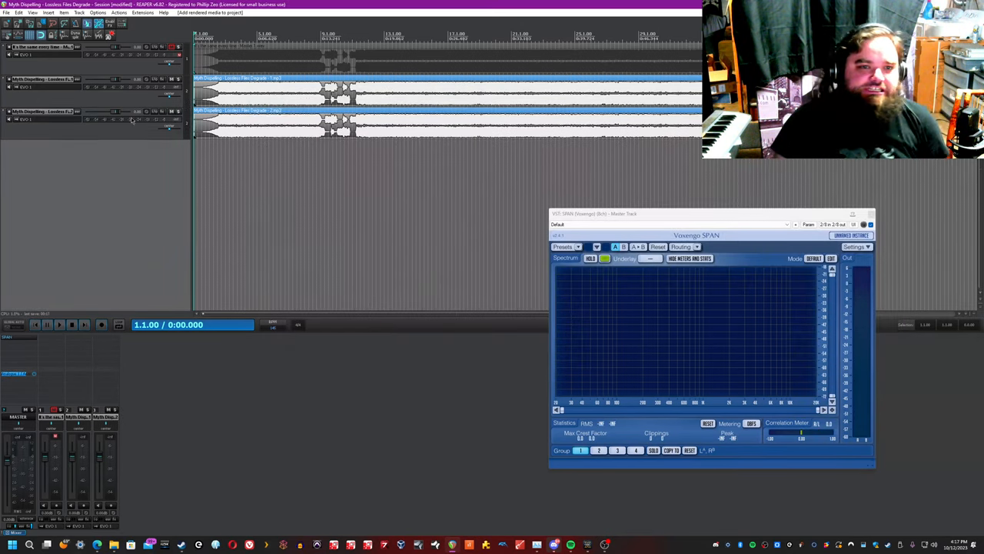
click(177, 80)
click(180, 114)
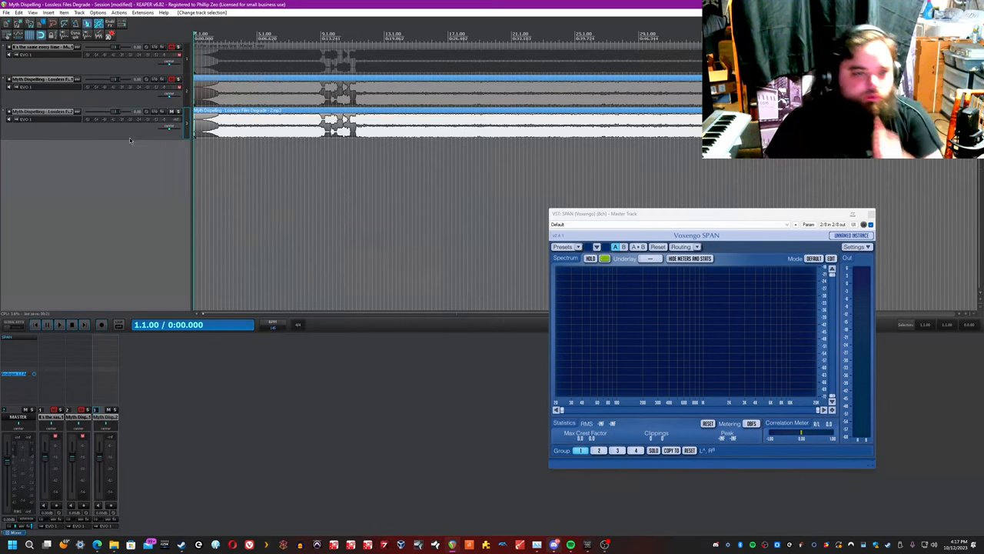
Step: Render the third, fourth and fifth MP3 generations, each added back as a new track
key(ctrl+alt+r)
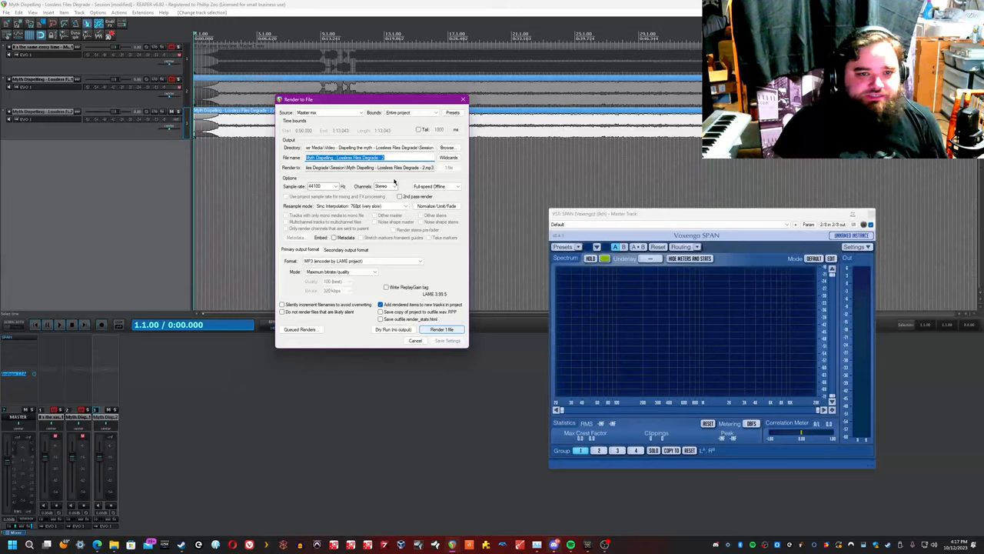
text(3)
key(Return)
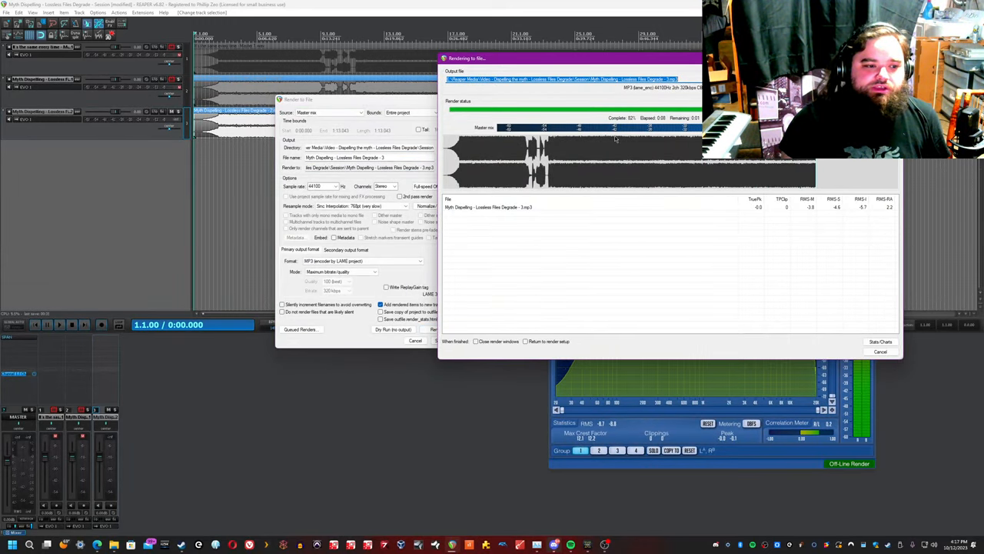
text(4)
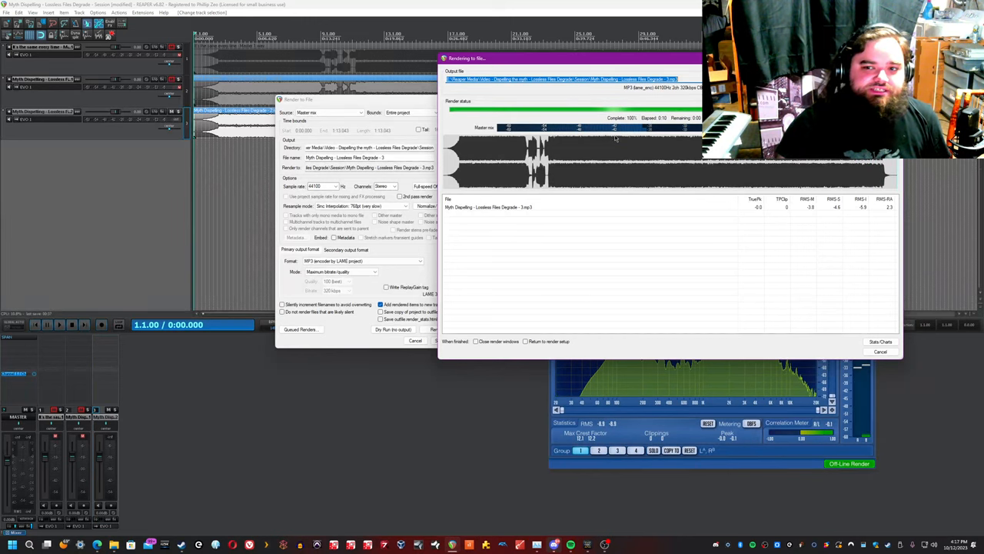
key(Return)
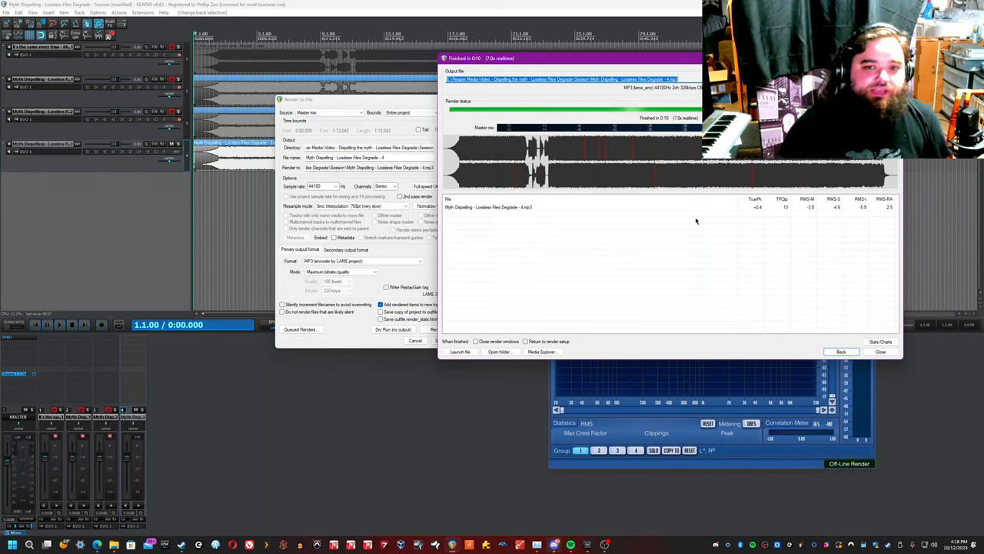
click(880, 351)
click(431, 329)
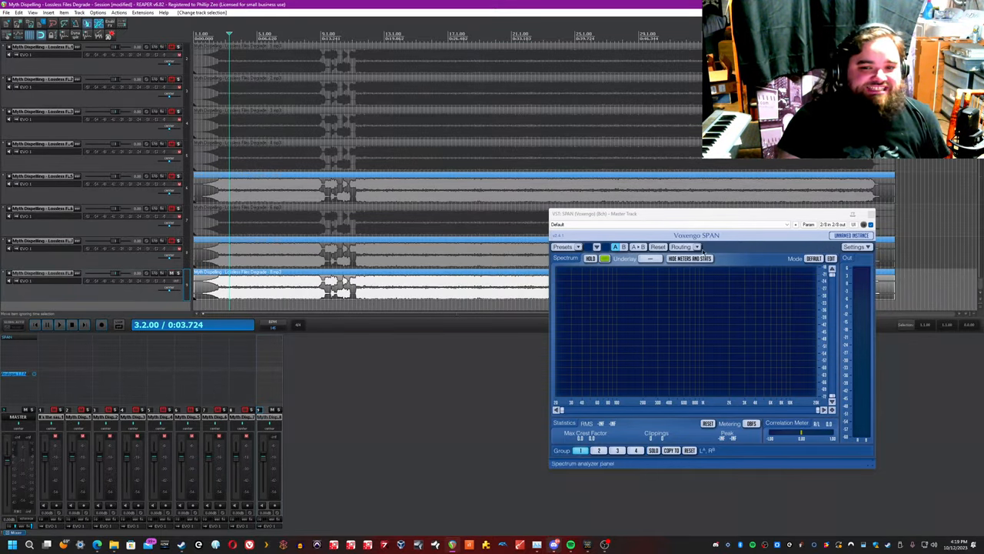
Step: Move the SPAN analyser aside, reorder the last track to the top and unmute the original
drag(701, 218, 764, 303)
click(99, 294)
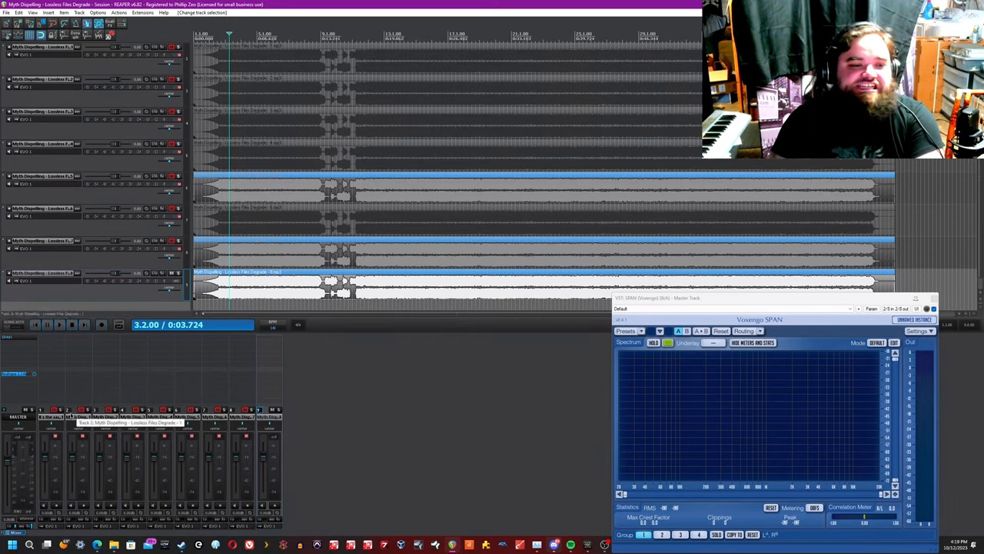
drag(69, 415, 61, 419)
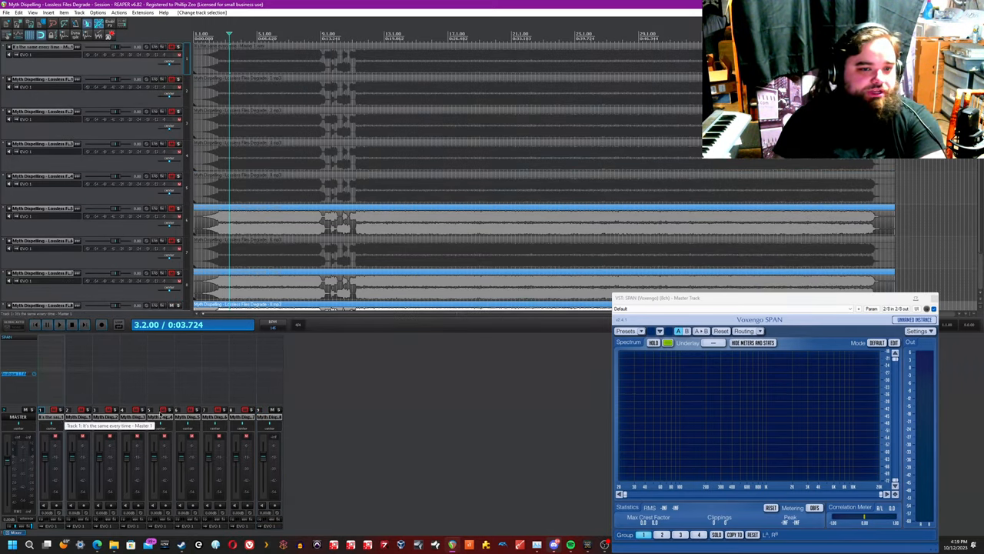
key(ctrl+z)
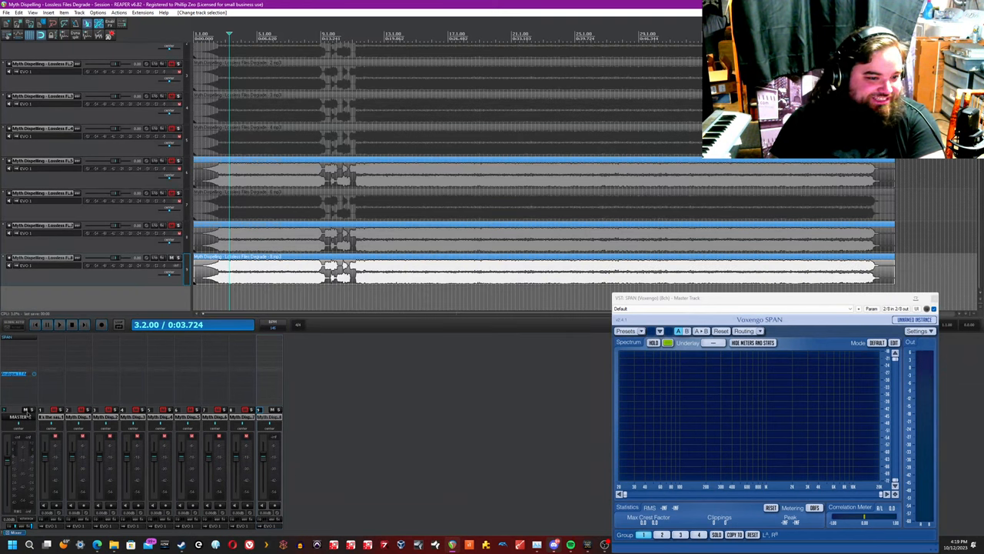
key(ctrl+shift+z)
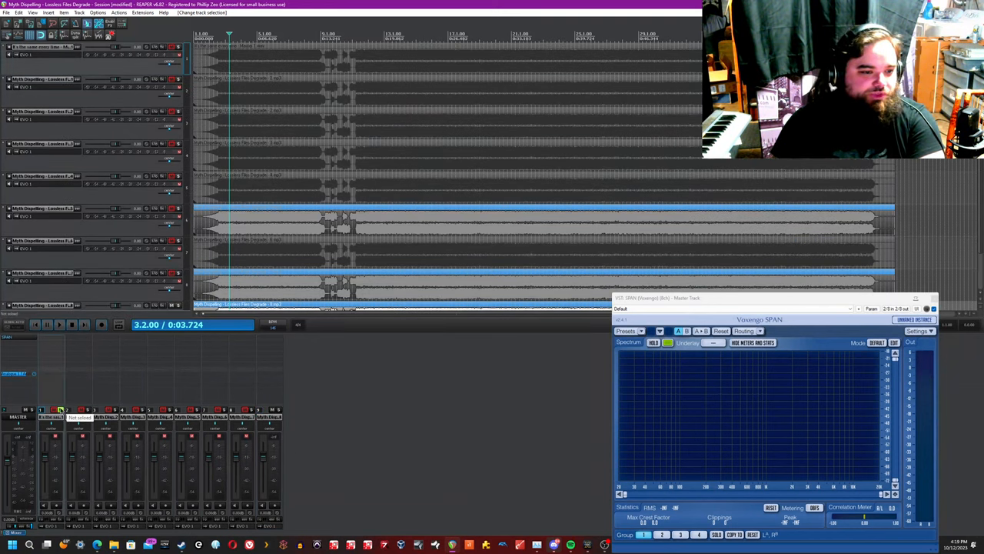
click(61, 410)
Step: Play the song, toggling the original track's solo on and off against the MP3 generations, then stop
key(space)
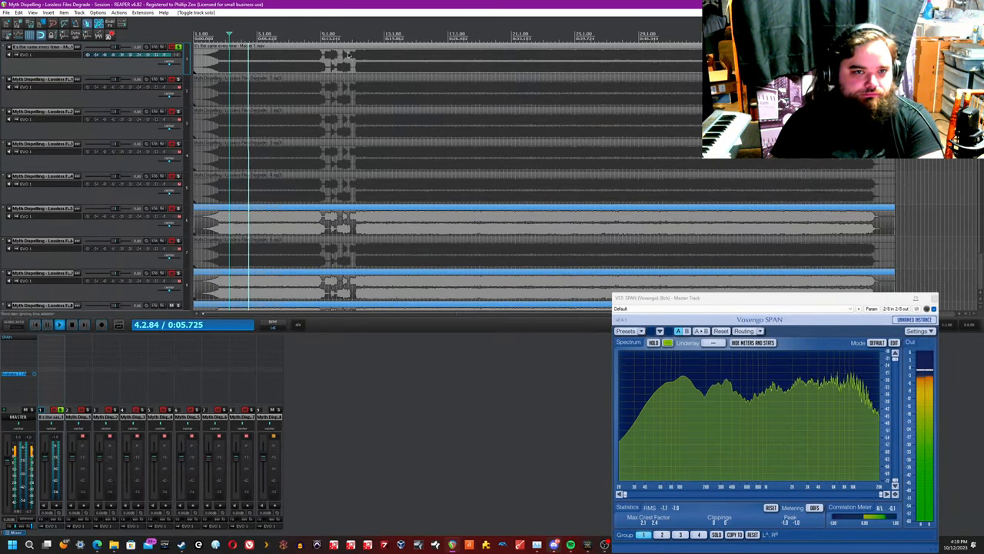
click(352, 202)
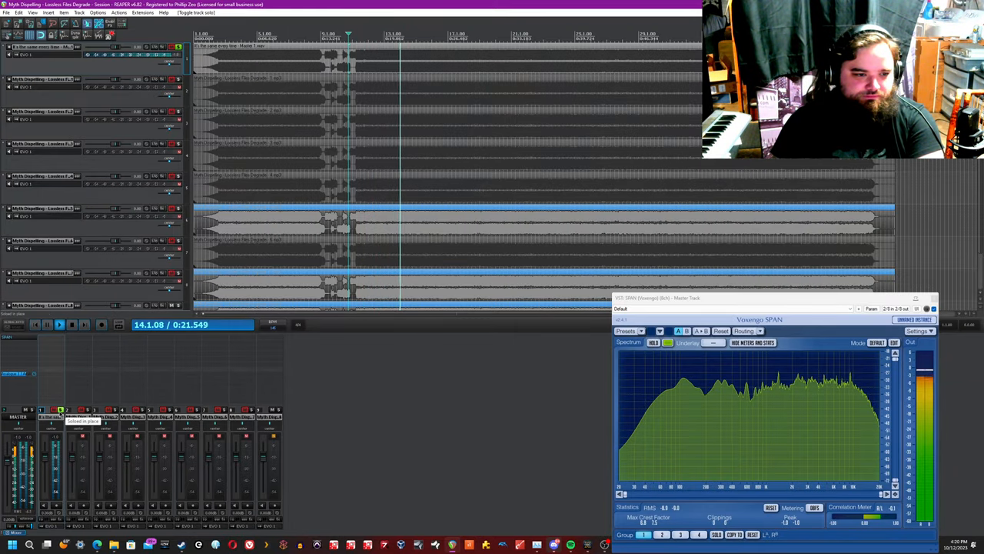
click(61, 410)
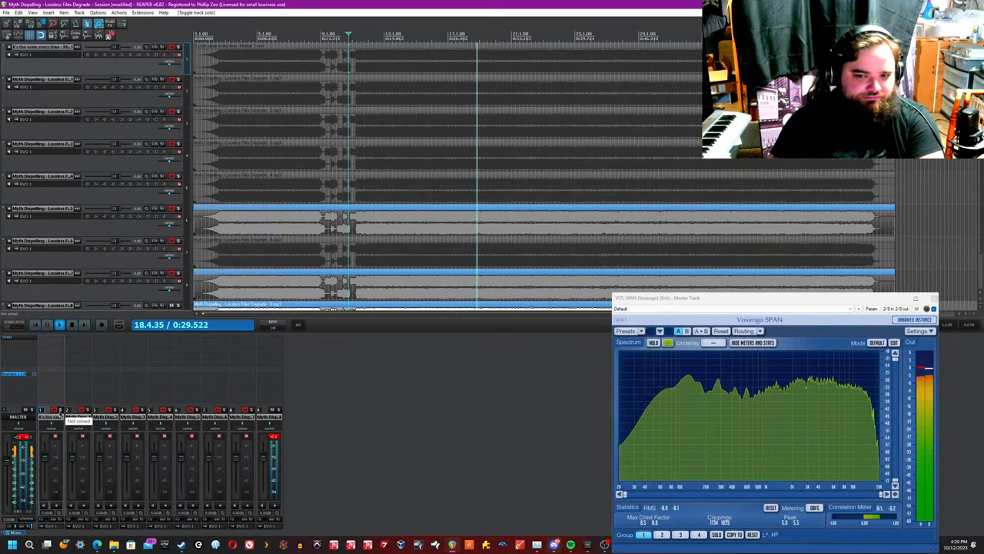
click(61, 410)
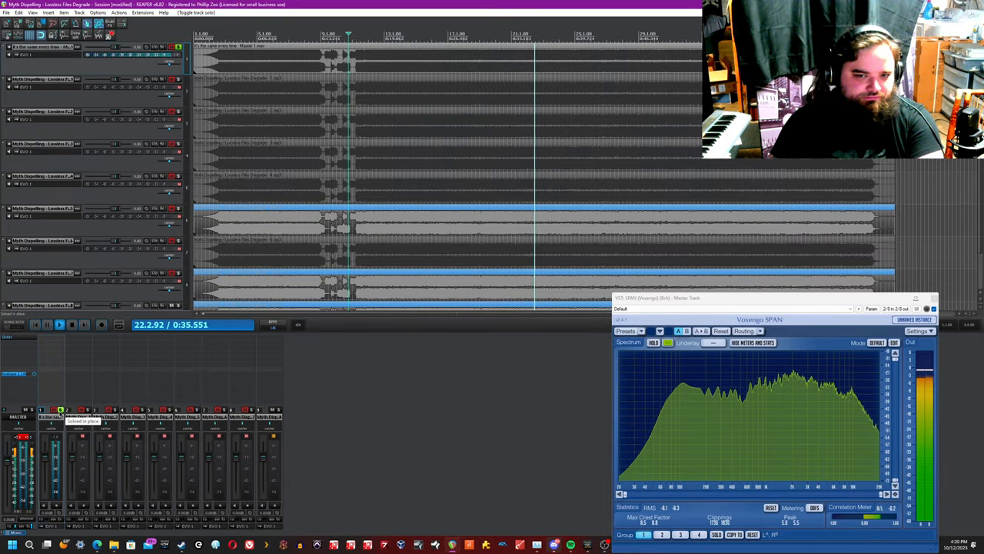
click(61, 410)
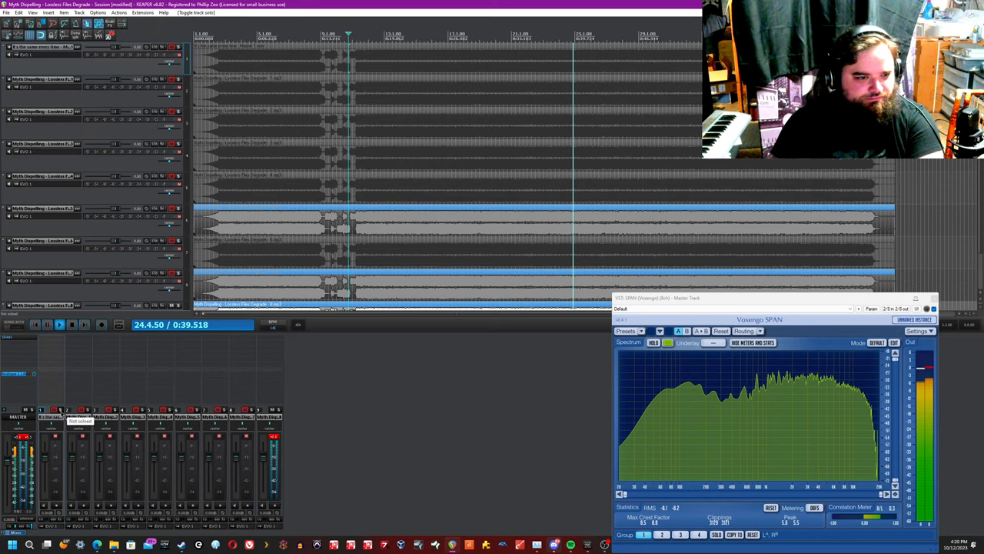
click(61, 410)
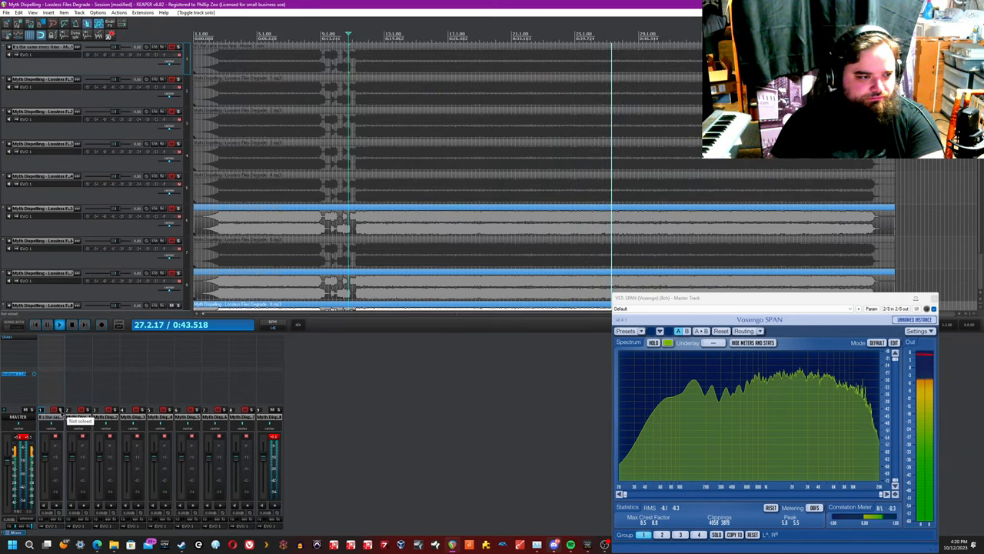
click(60, 411)
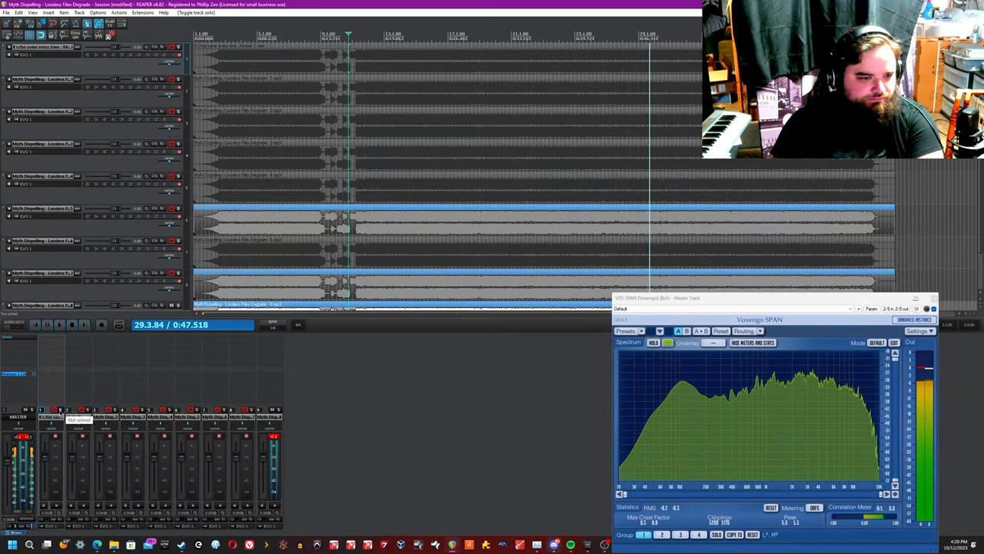
key(space)
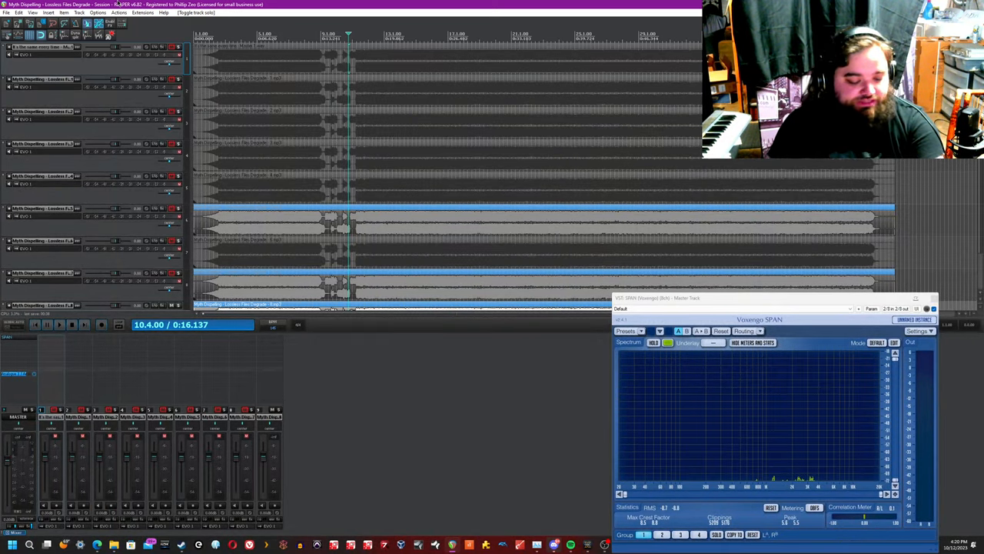
key(ctrl+alt+r)
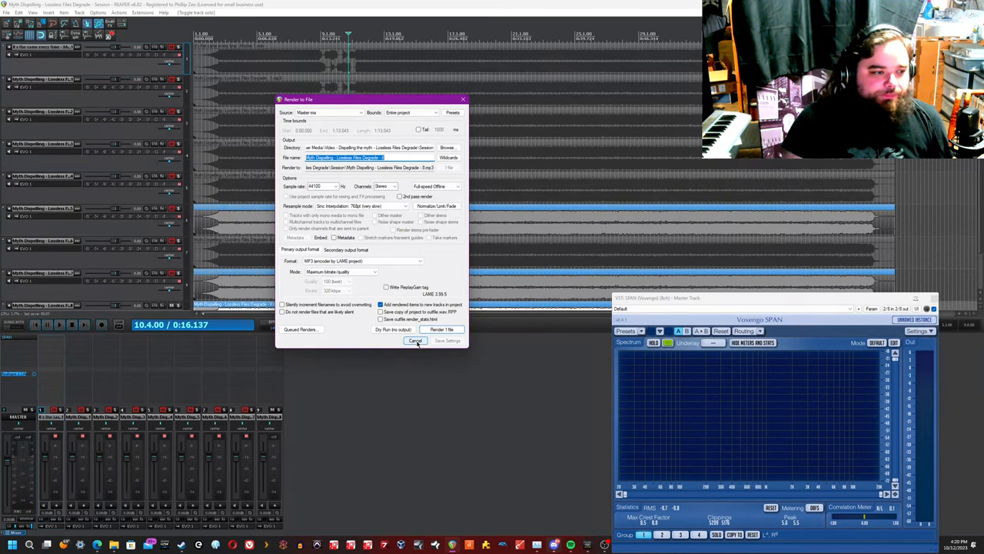
click(417, 341)
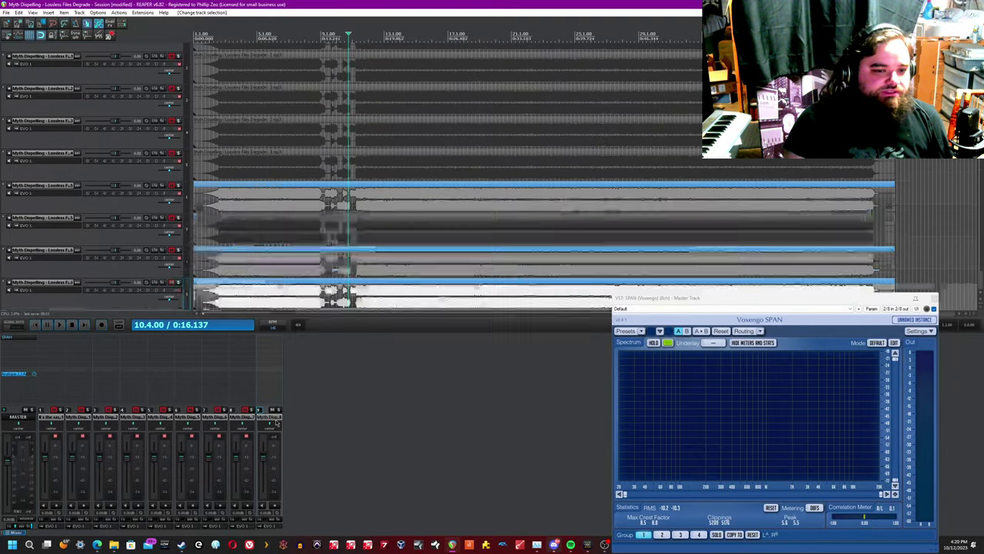
click(275, 426)
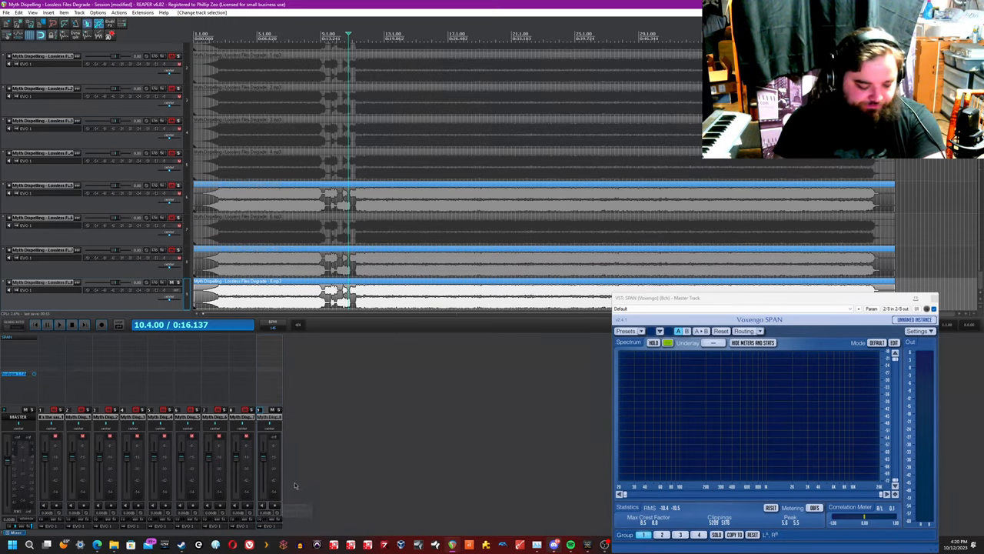
click(64, 411)
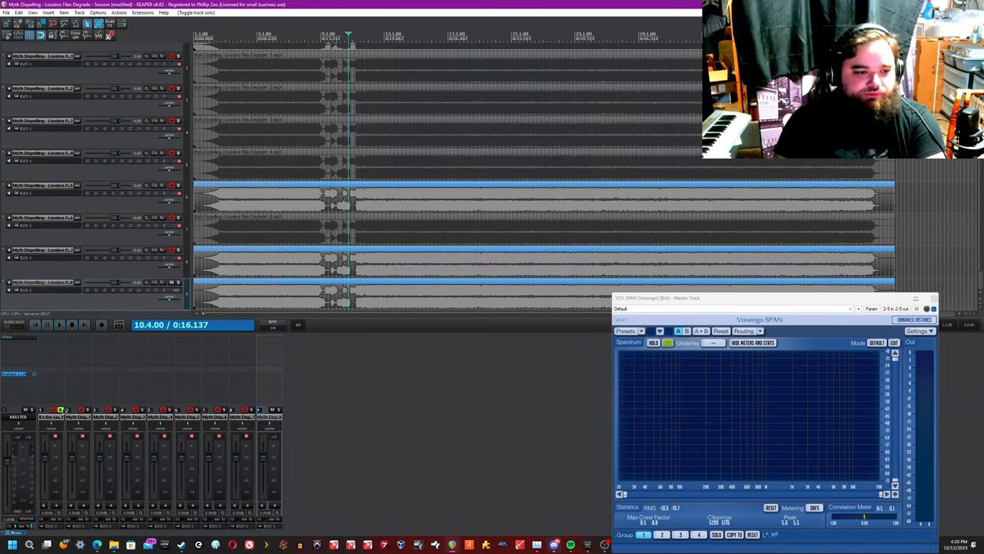
click(278, 410)
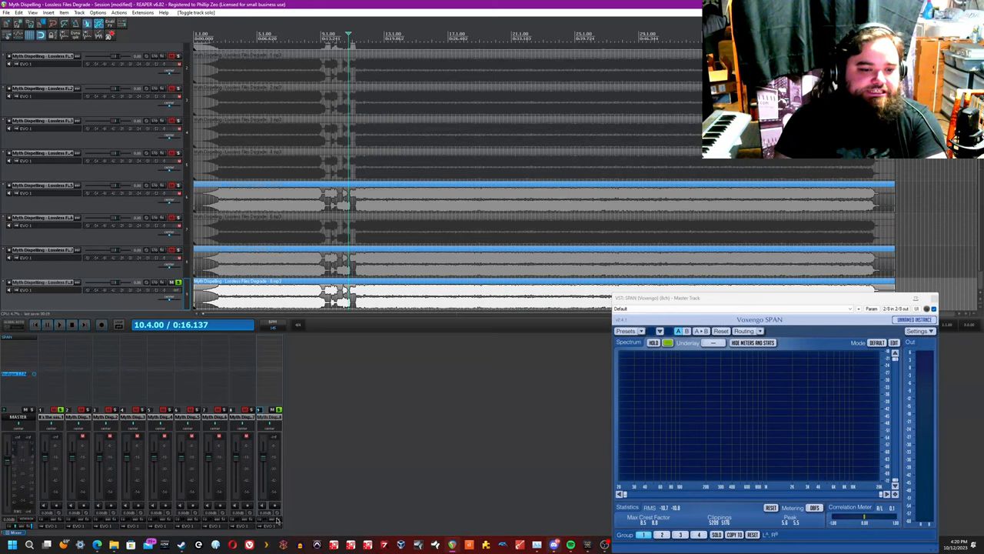
scroll(284, 237, up, 3)
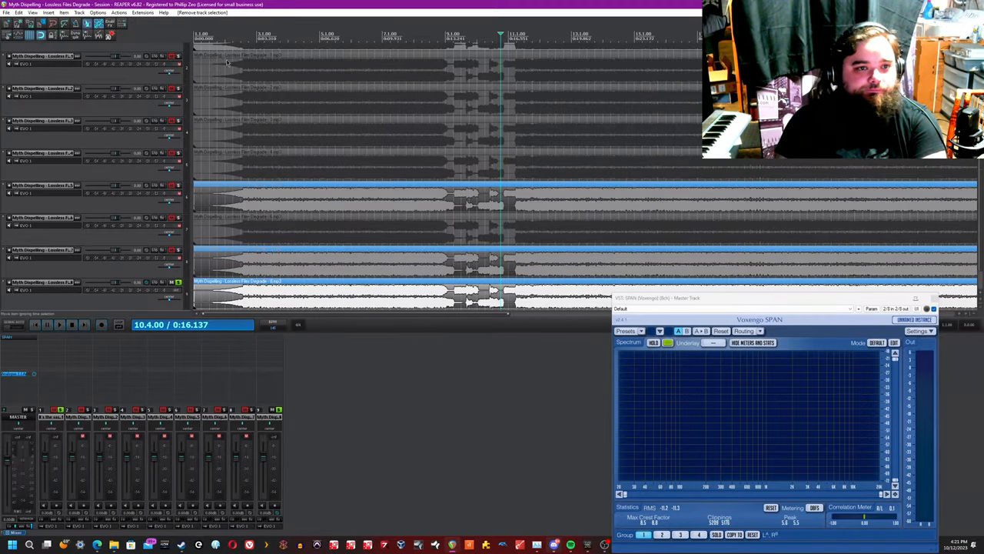
Step: Play the soloed last track and focus the SPAN analyser to watch its spectrum
key(space)
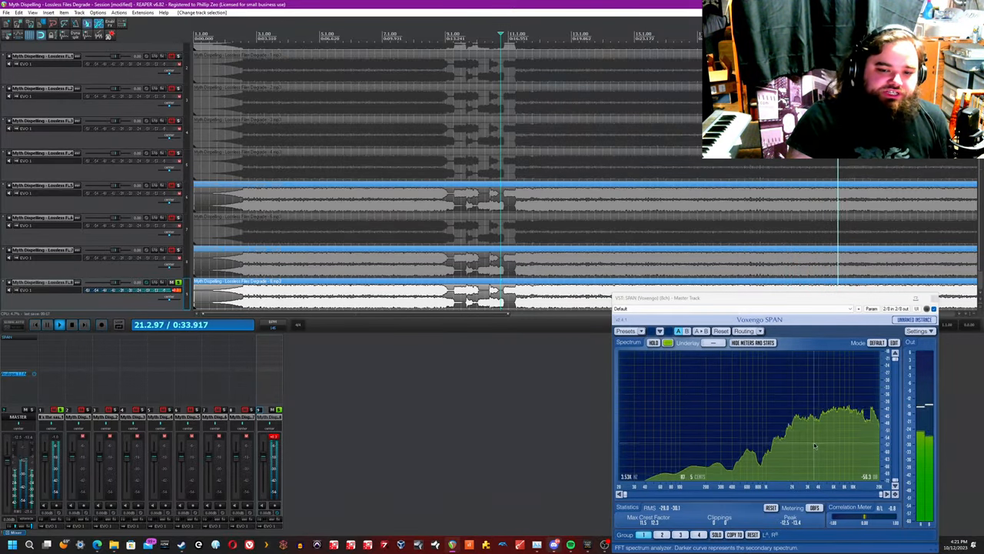
click(790, 456)
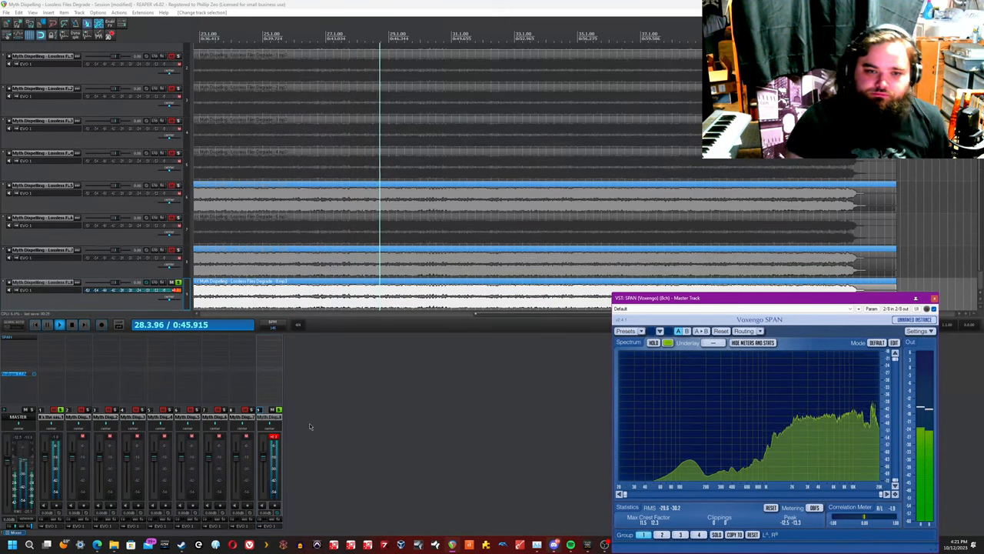
Step: Stop playback and solo the first track, clearing the item and track selections
click(440, 457)
click(274, 438)
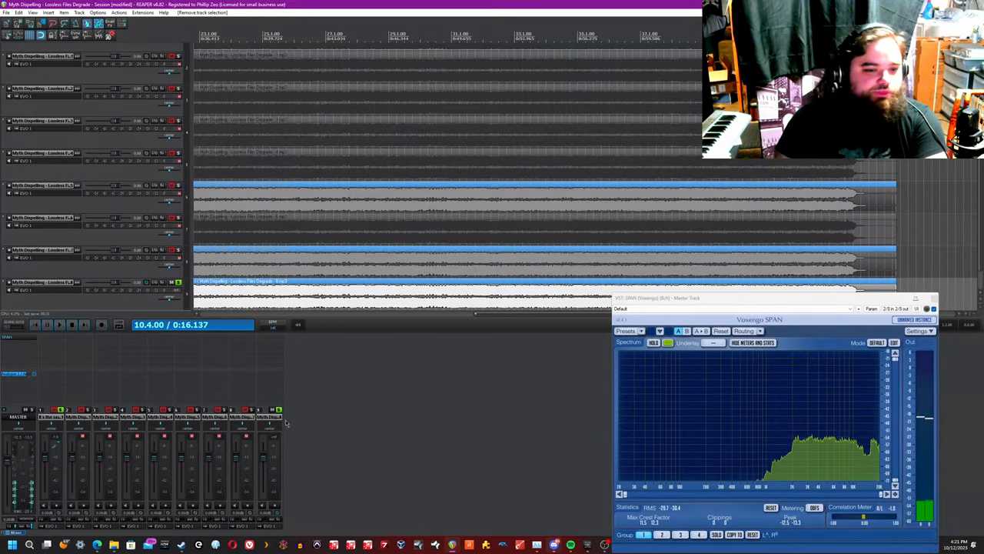
click(385, 431)
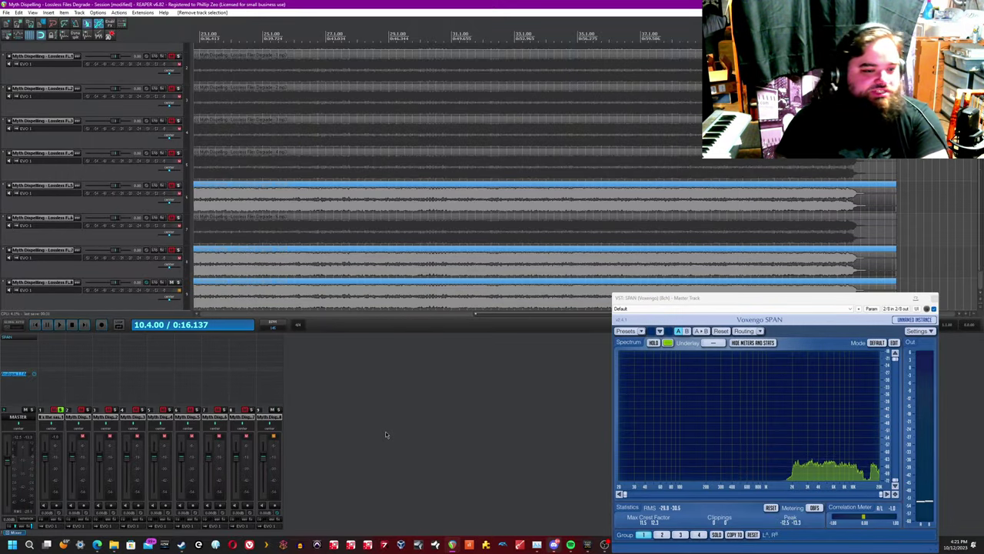
click(86, 421)
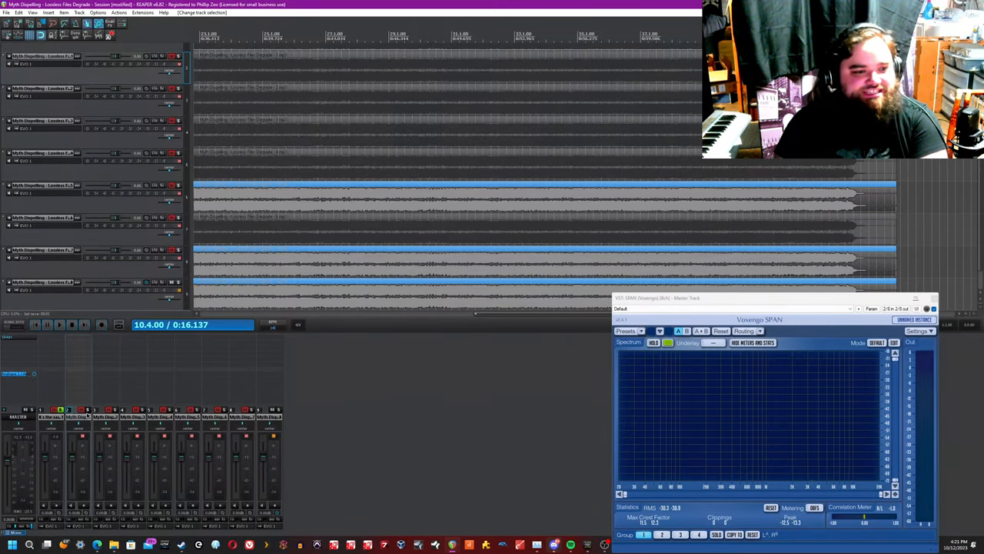
click(90, 414)
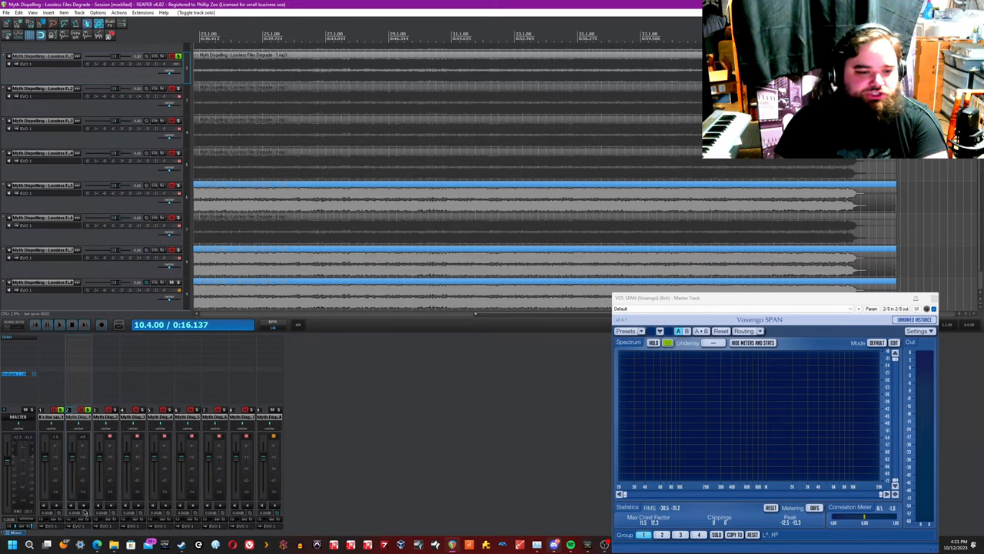
click(374, 434)
scroll(302, 121, down, 2)
scroll(302, 122, down, 2)
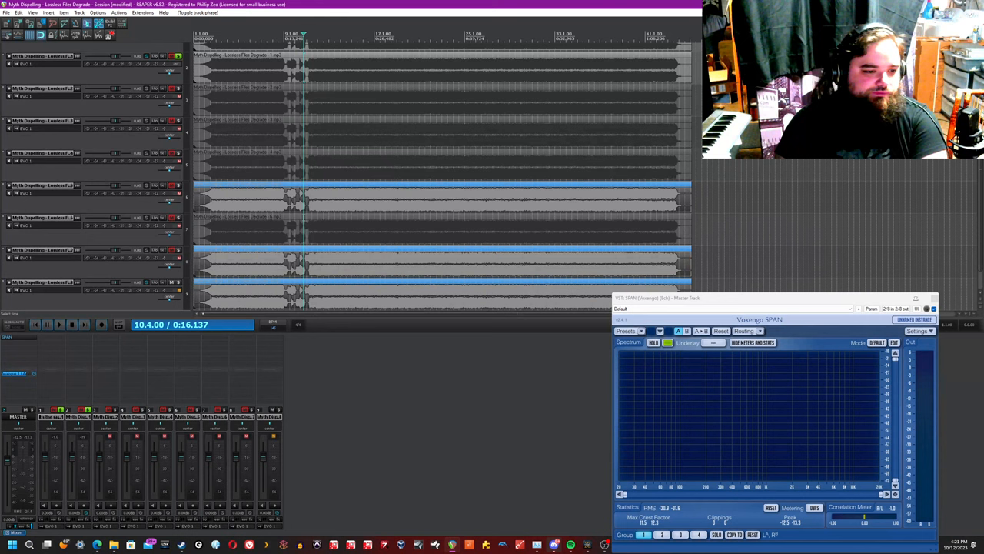
Step: Play the soloed first track, stop, and bring up the File menu
key(space)
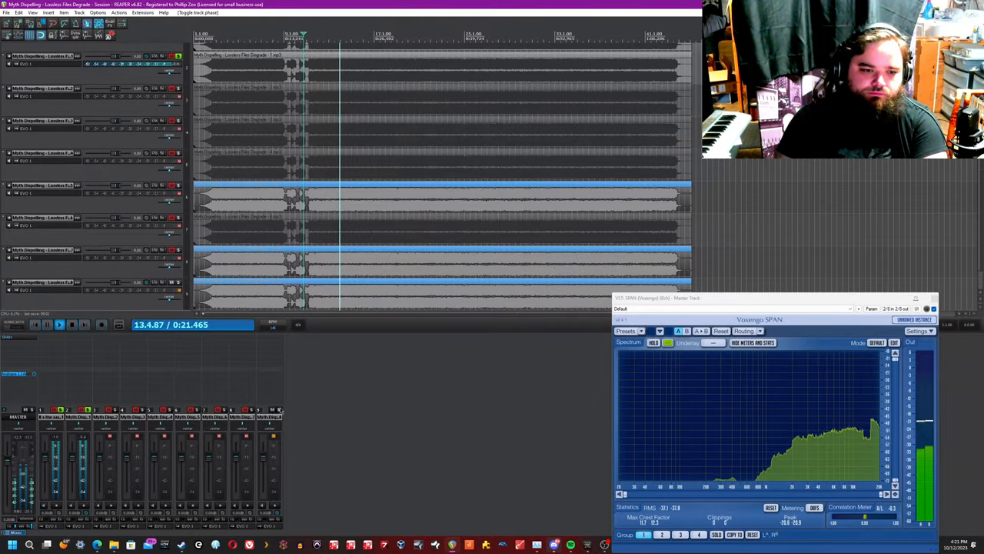
click(79, 417)
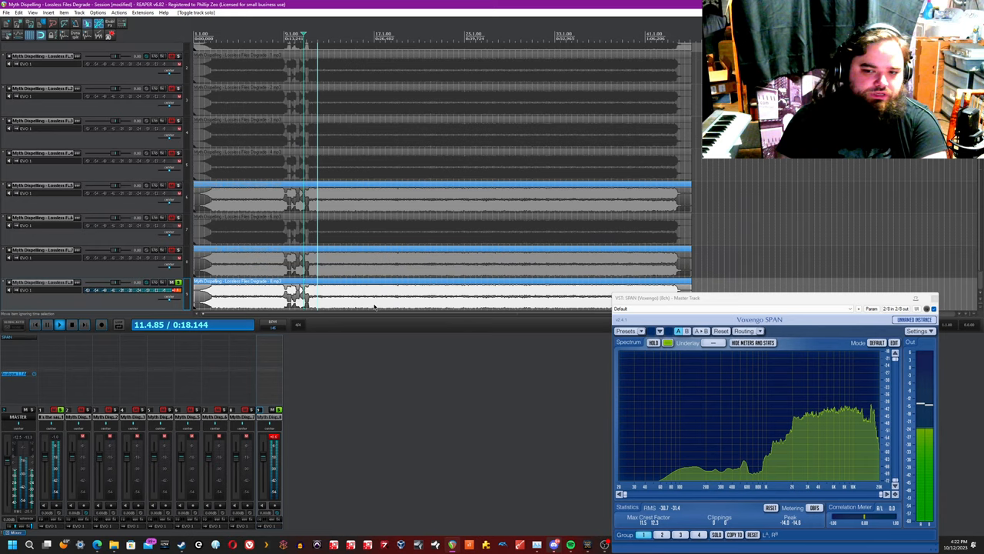
key(space)
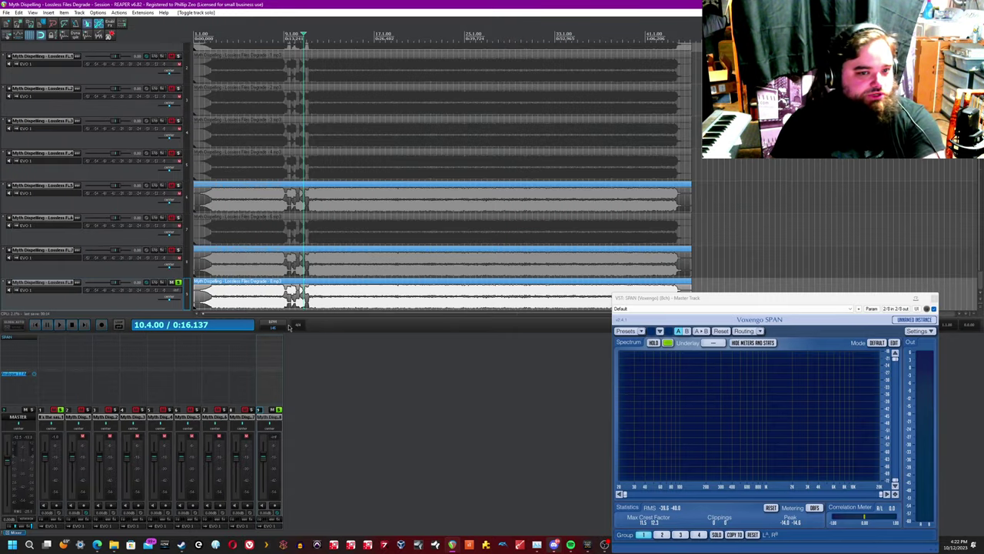
click(127, 200)
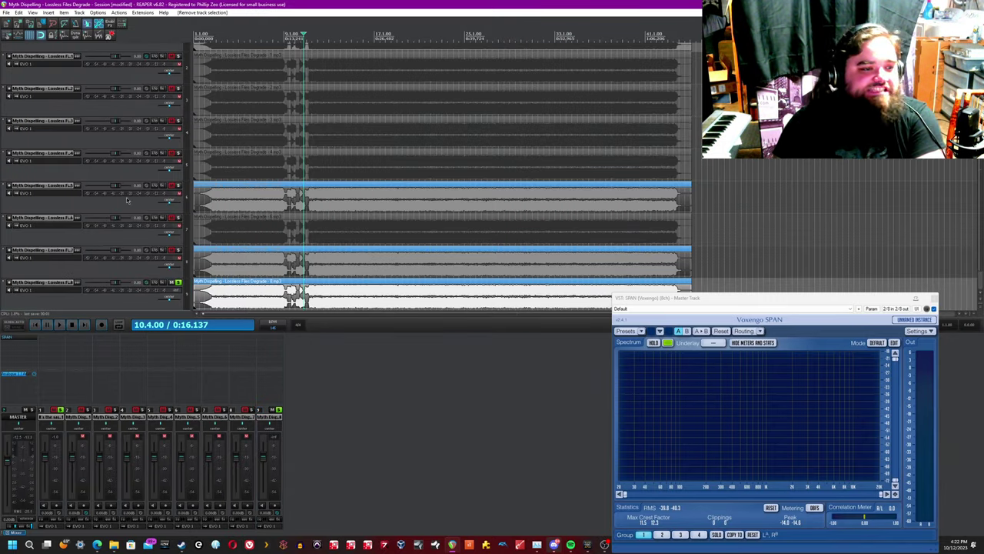
click(10, 14)
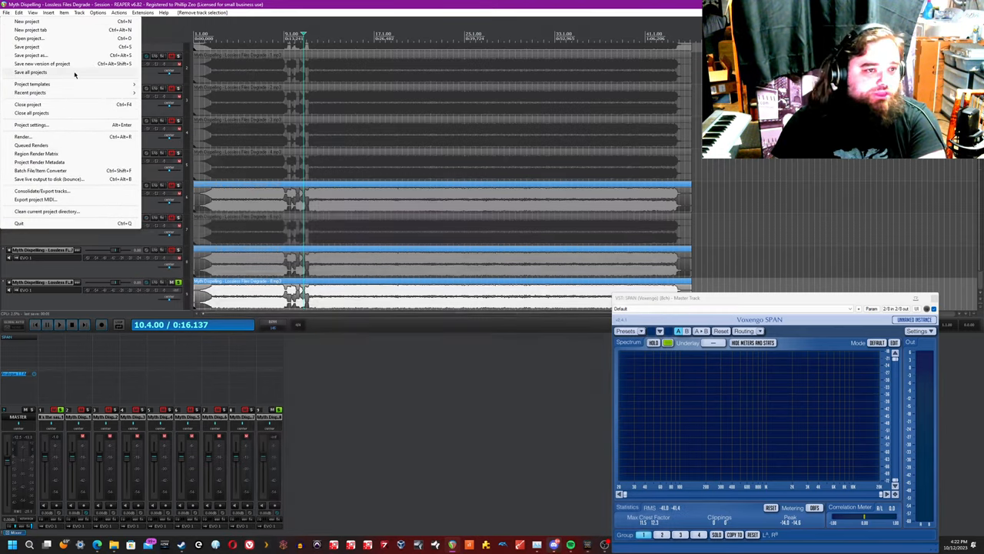
Step: Save a new project version and set the MP3 render to constant-bitrate encoding
click(48, 65)
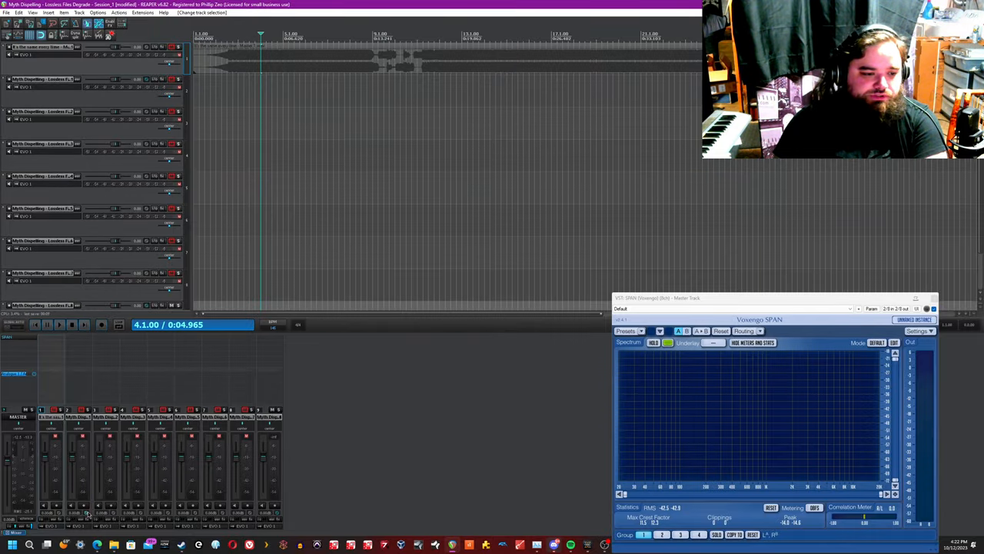
key(ctrl+alt+r)
click(375, 261)
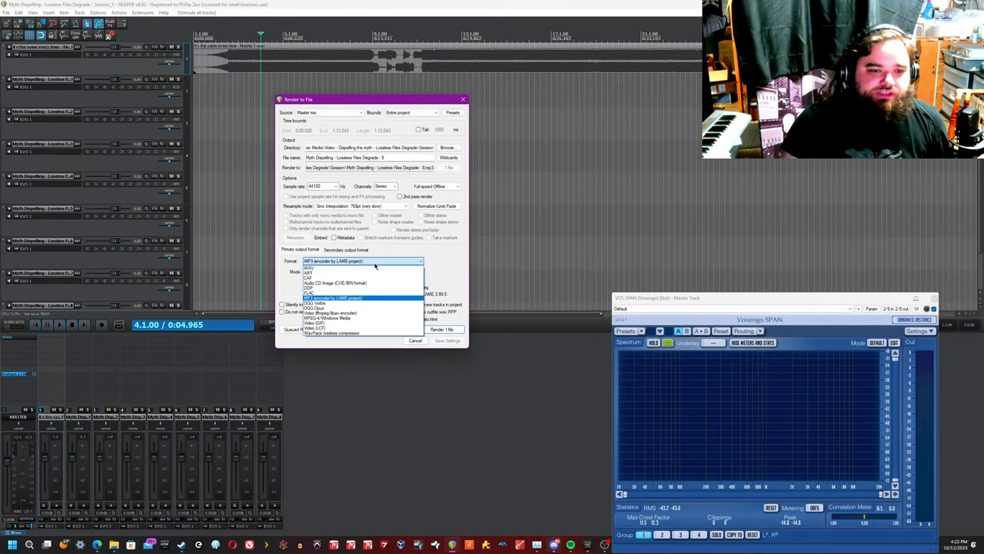
click(375, 266)
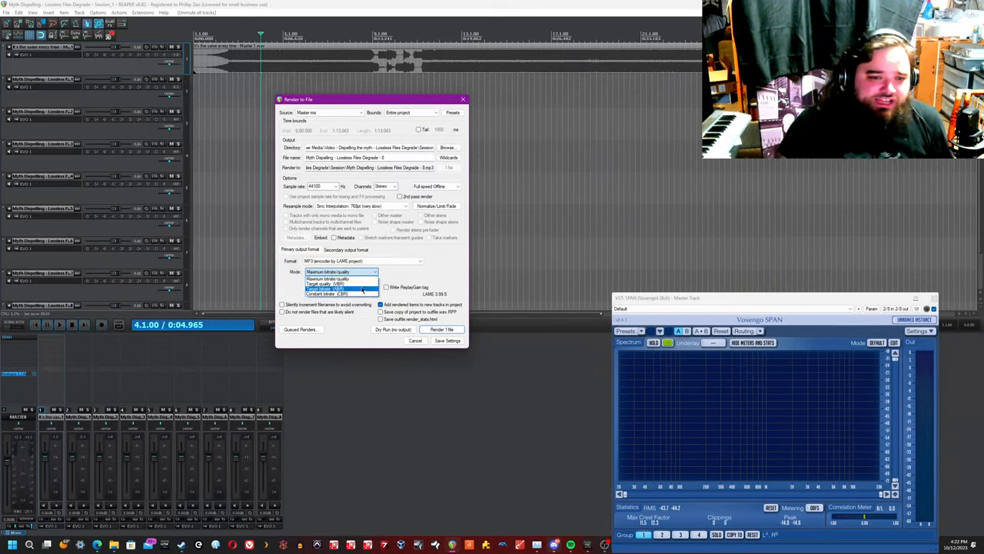
click(362, 290)
Step: Render the LOSSY MP3 at 192 kbps with the fastest (q=9) encoder quality
click(415, 272)
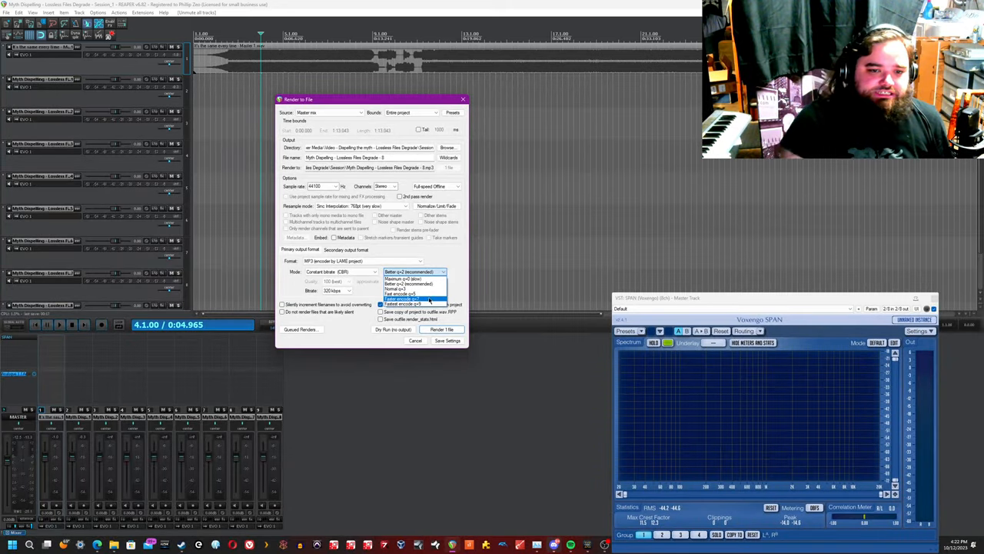
click(415, 303)
click(348, 292)
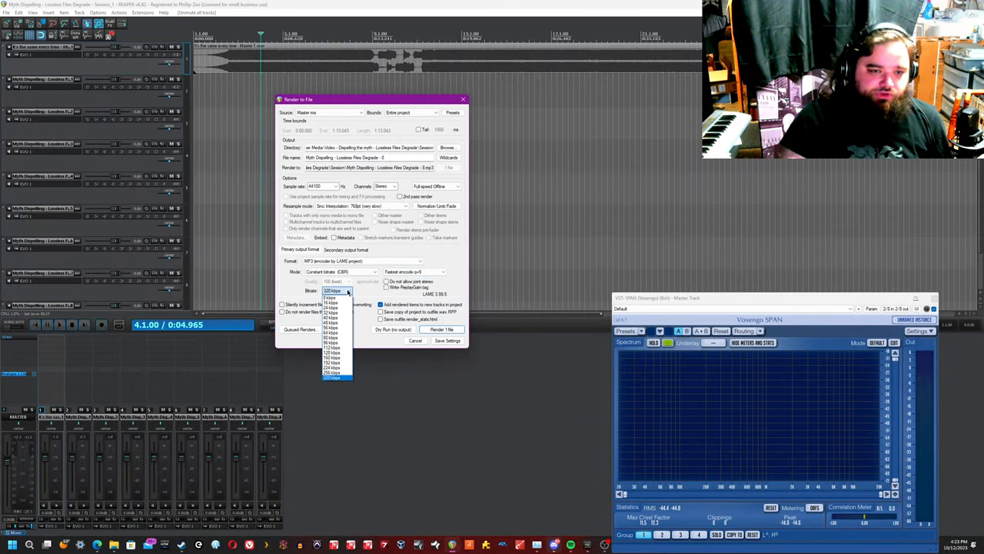
click(335, 354)
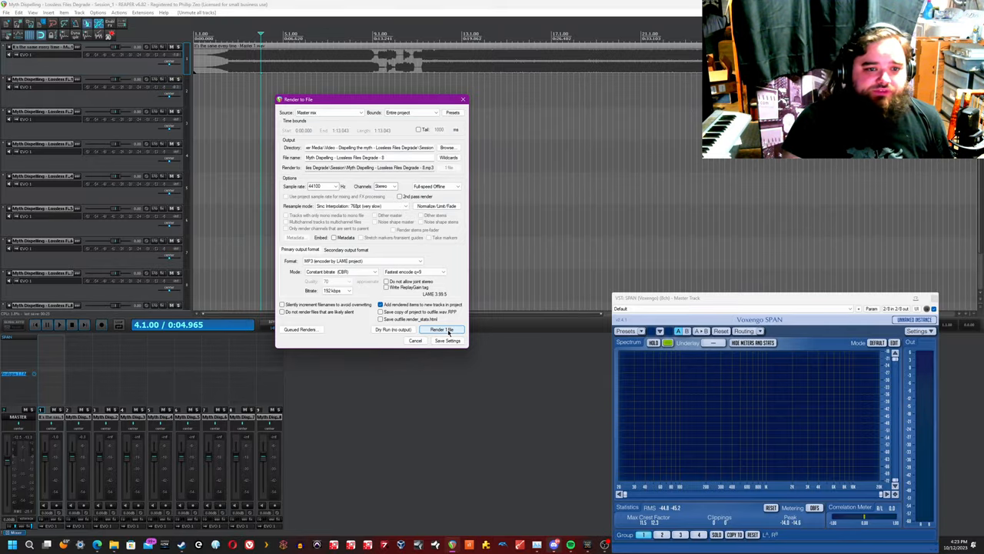
text(LOSSY)
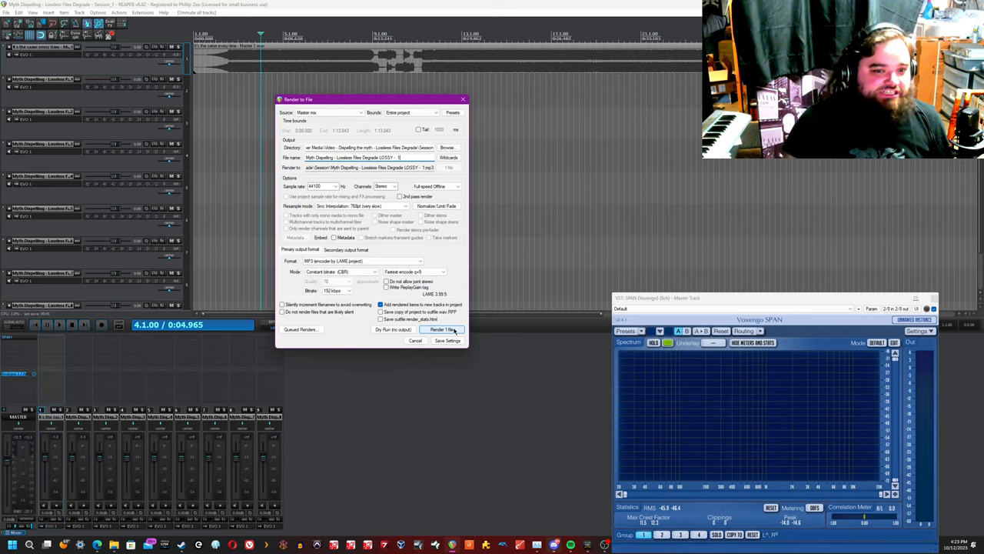
click(444, 329)
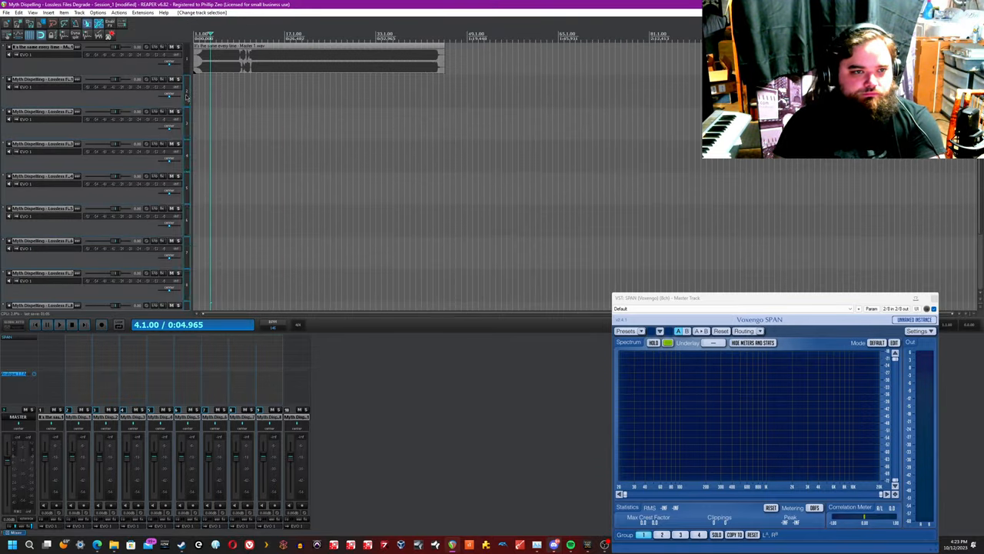
Step: Render the next MP3 generation from soloed track 2 as a new track, then mute tracks 1 and 2
key(F6)
key(ctrl+alt+r)
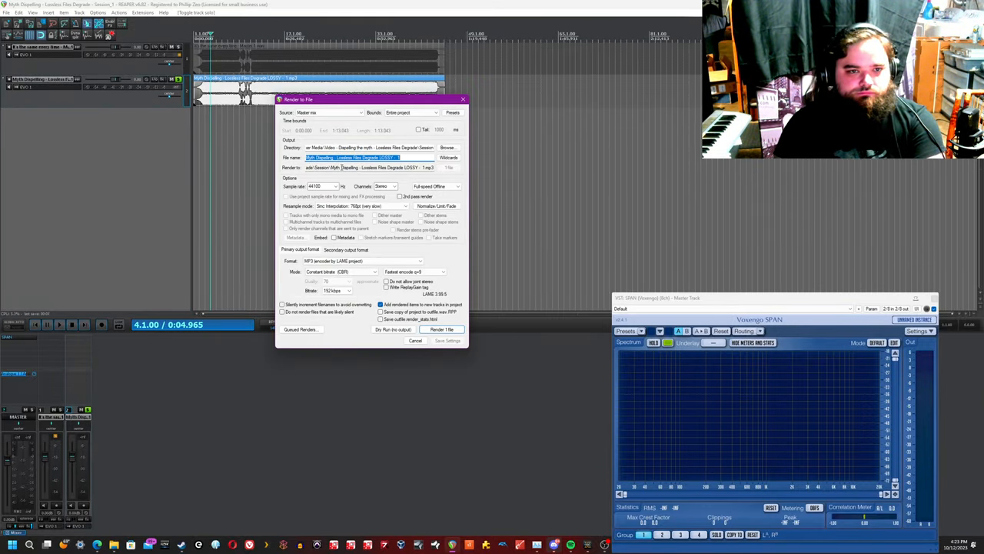
key(Return)
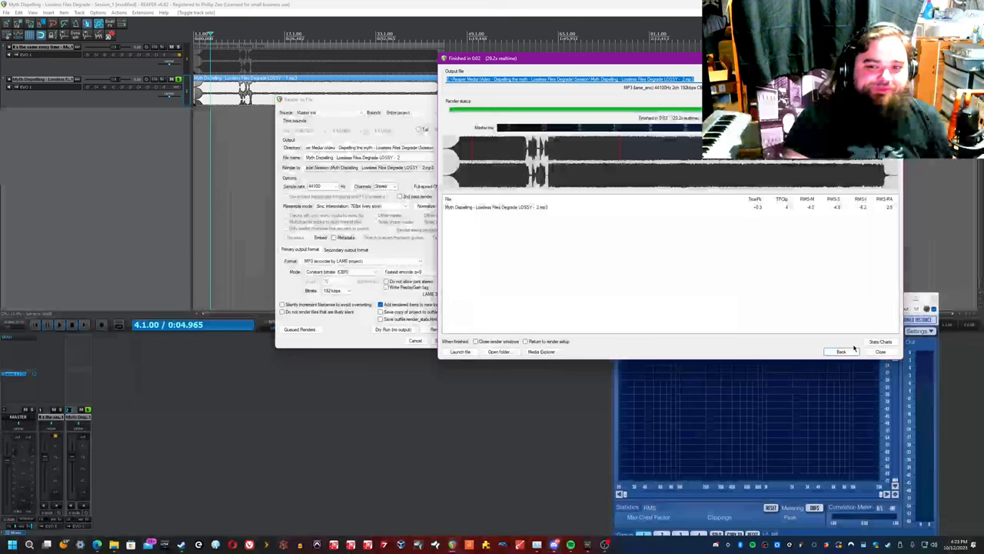
click(880, 352)
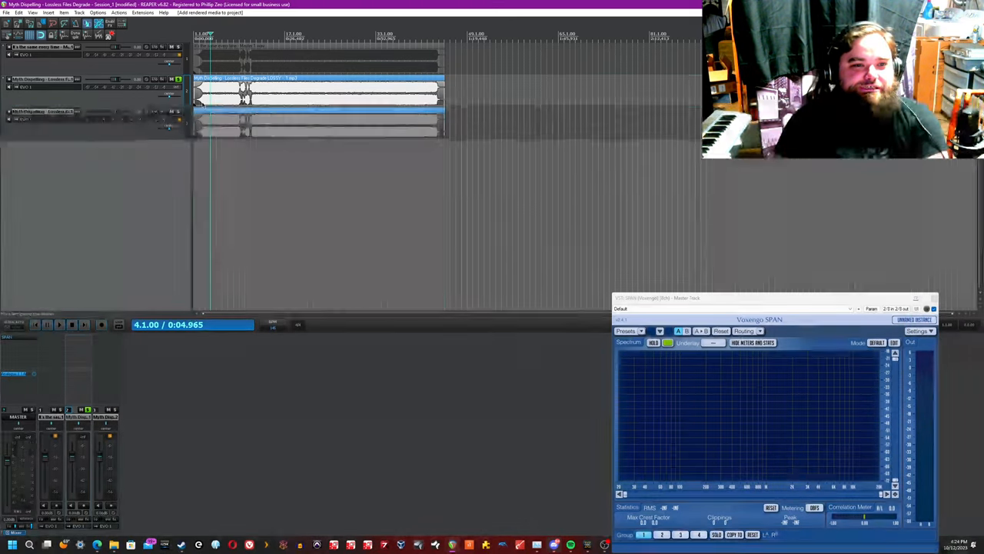
scroll(223, 100, up, 3)
click(226, 93)
click(219, 126)
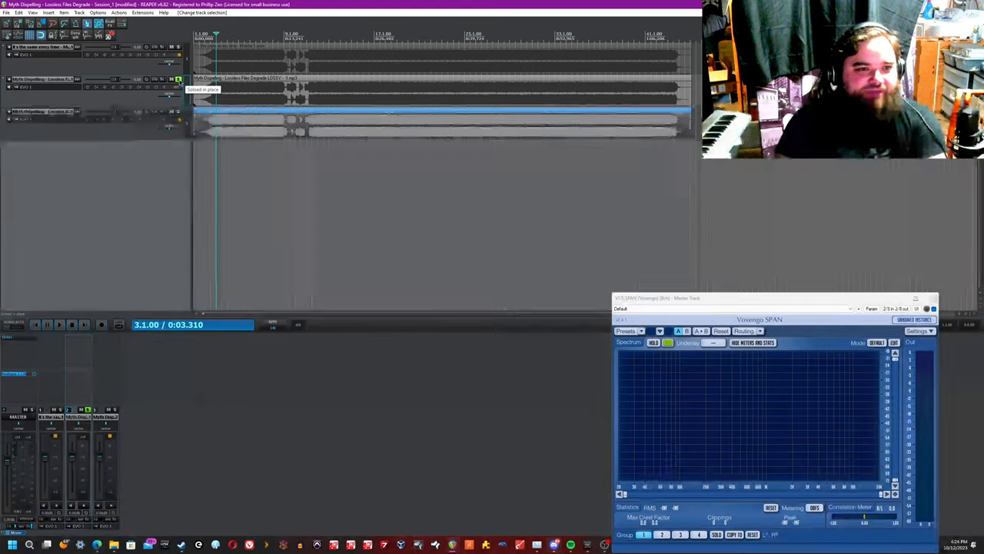
click(178, 80)
click(171, 79)
click(171, 48)
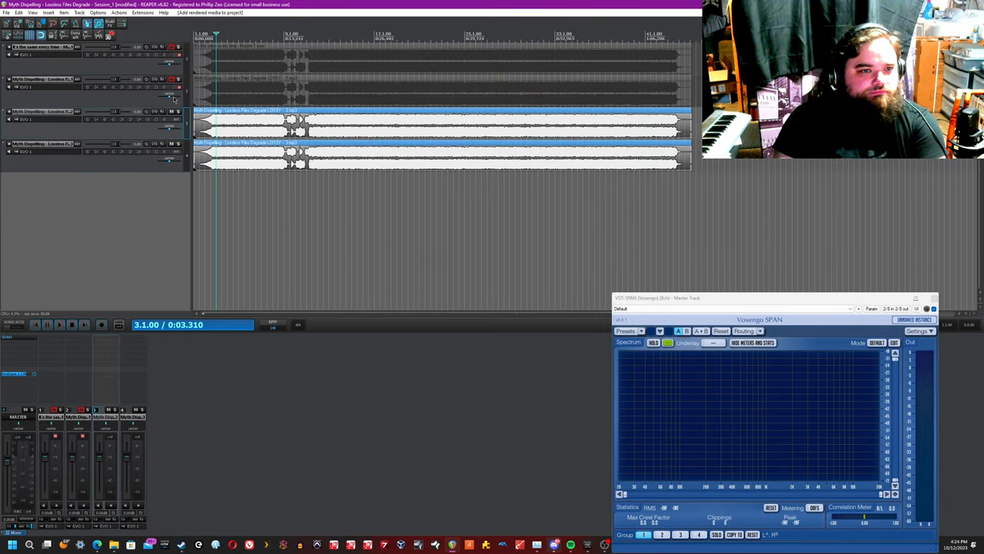
Step: Render further generations up to track 7, muting tracks 5 and 6 along the way
key(ctrl+alt+r)
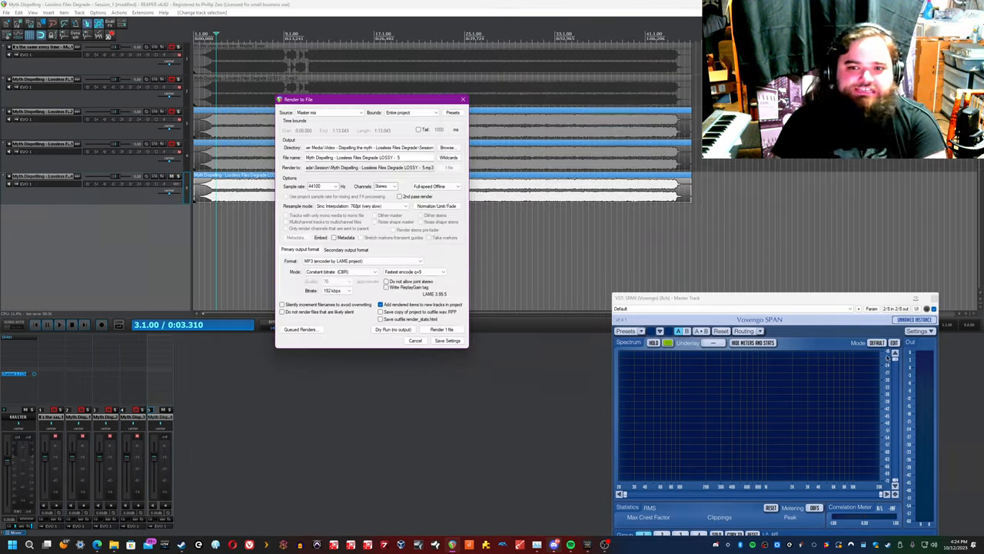
click(170, 177)
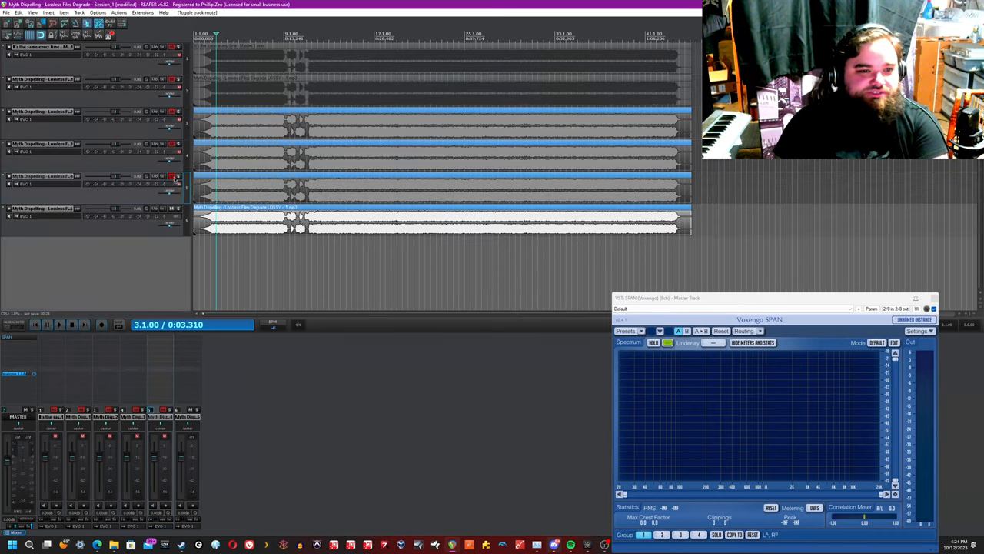
key(ctrl+alt+r)
click(879, 352)
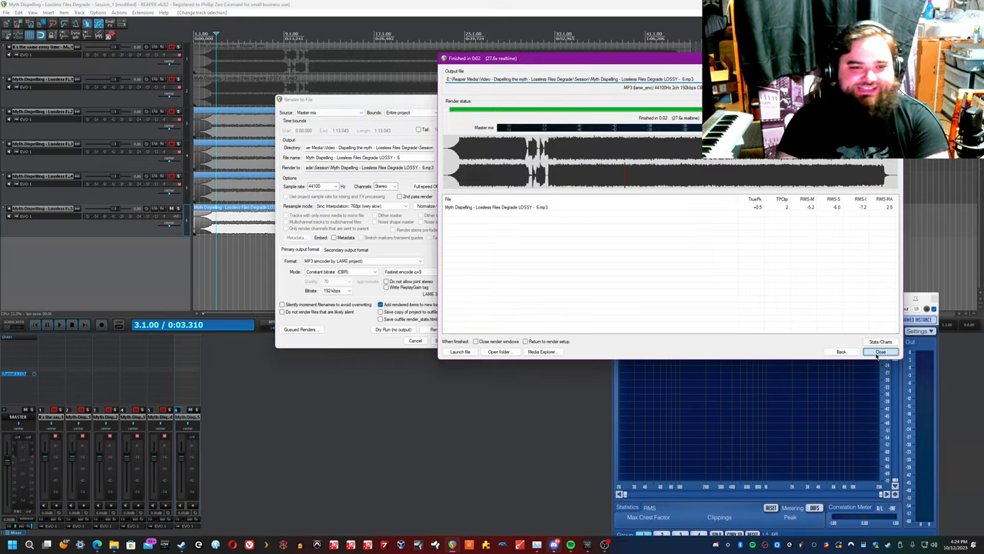
click(878, 352)
click(416, 340)
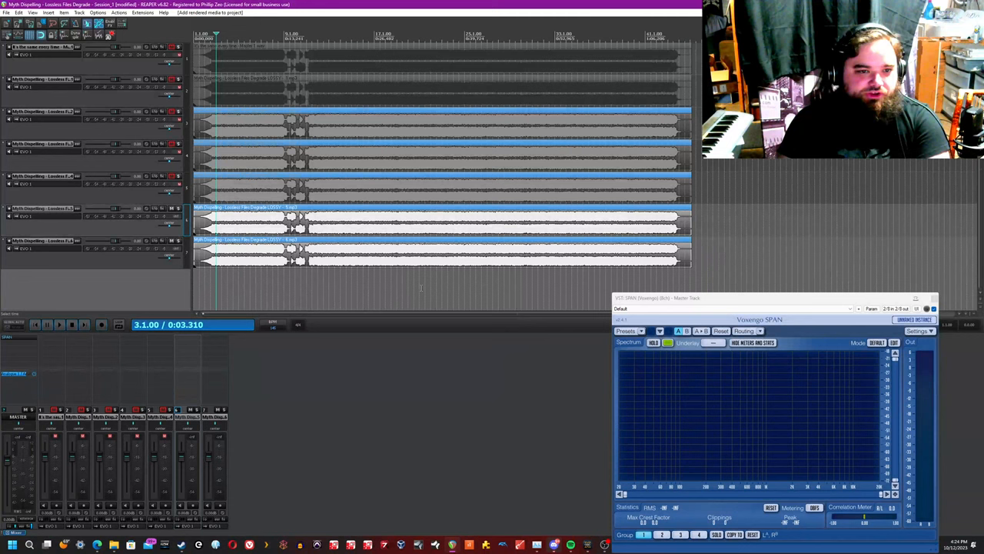
click(178, 209)
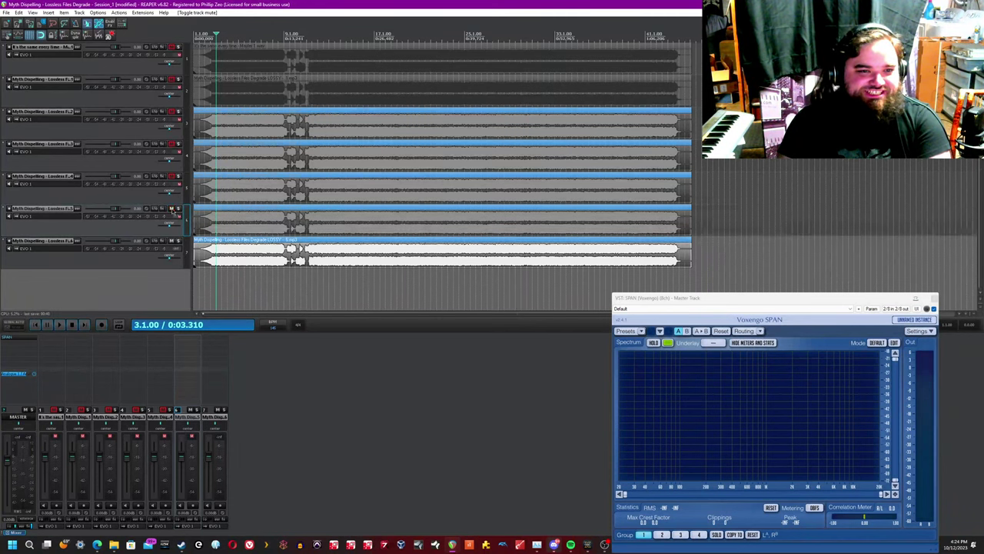
click(130, 259)
Step: Render the LOSSY 8 MP3 generation from the newest track and add it to the session
key(ctrl+alt+r)
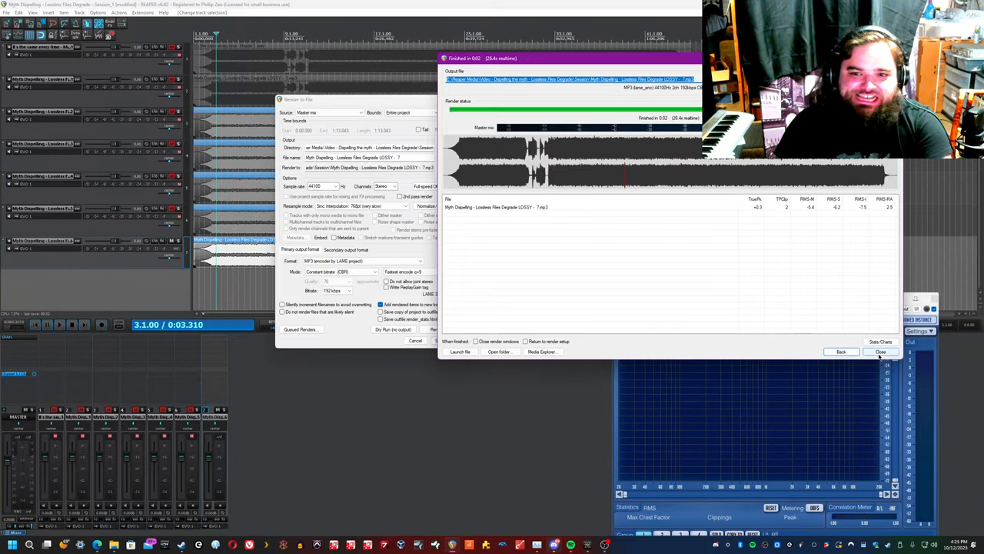
click(878, 352)
click(129, 292)
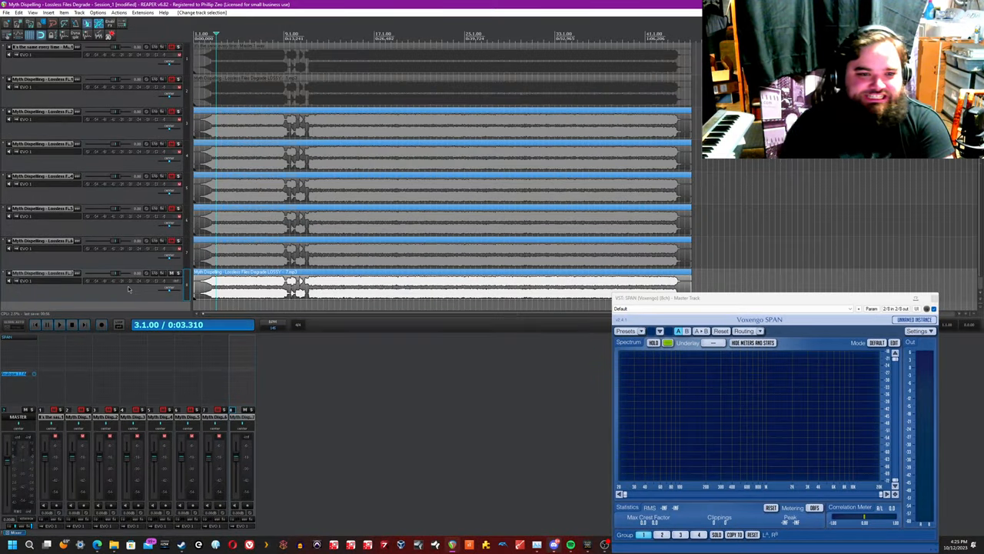
key(ctrl+alt+r)
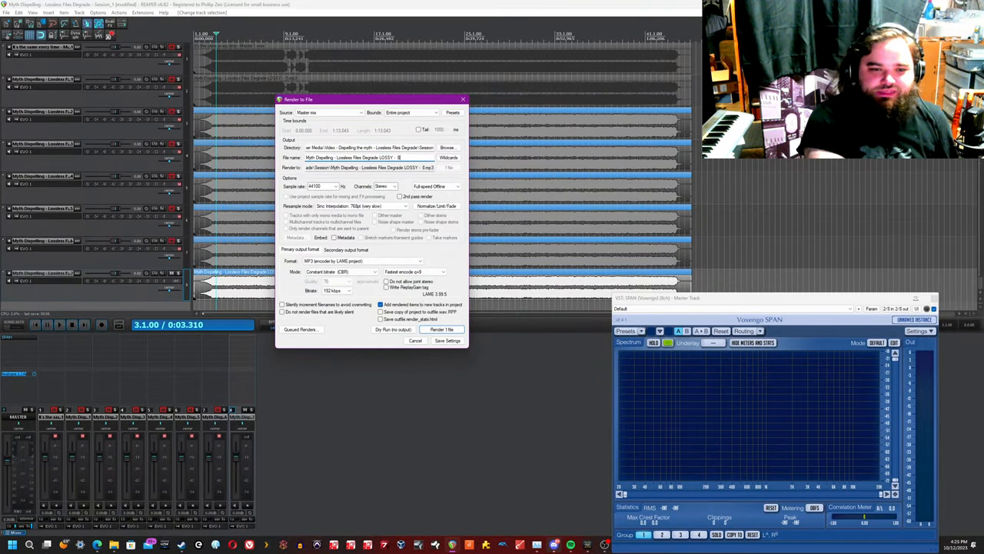
key(Return)
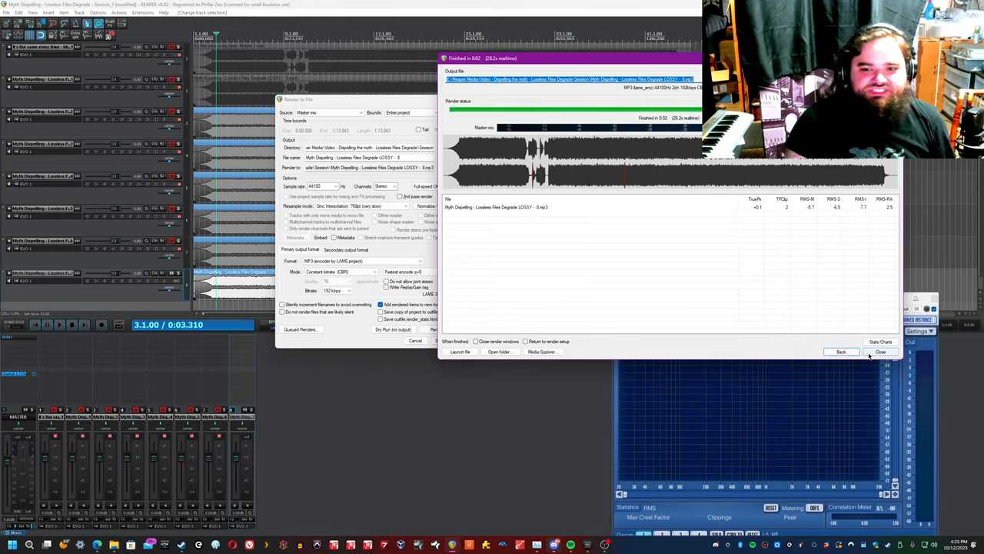
click(881, 351)
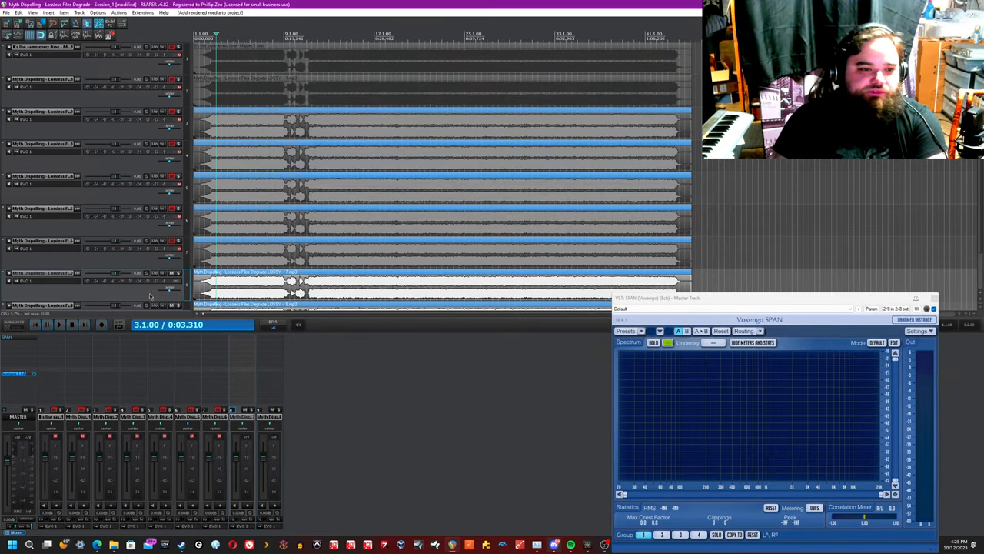
scroll(200, 277, down, 2)
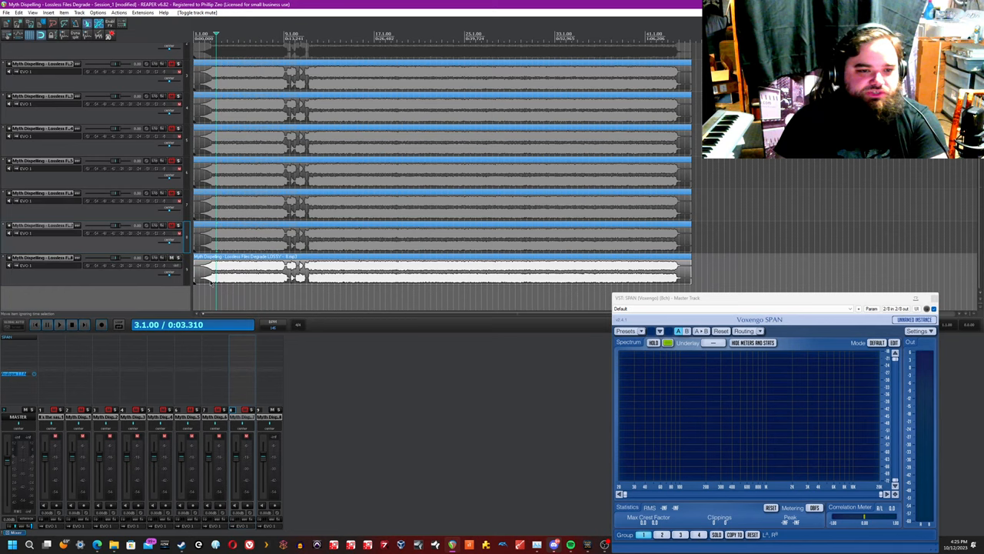
Step: Play from the project start, soloing the first track in and out against the full mix
key(Home)
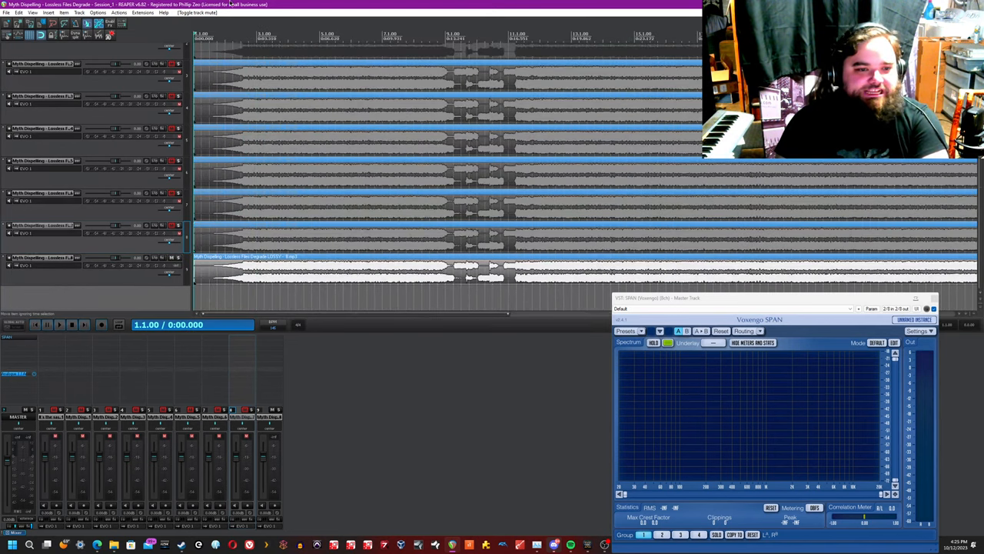
click(61, 415)
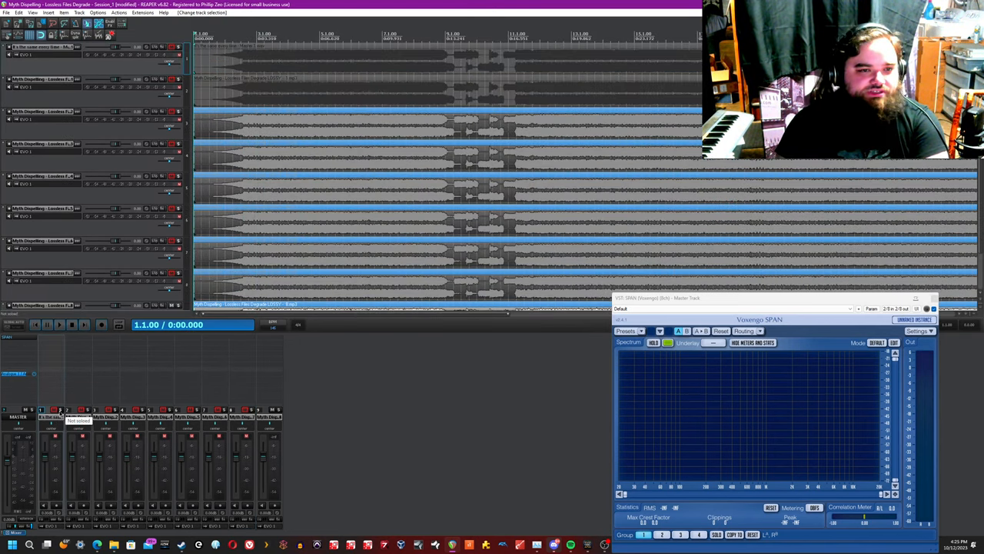
key(space)
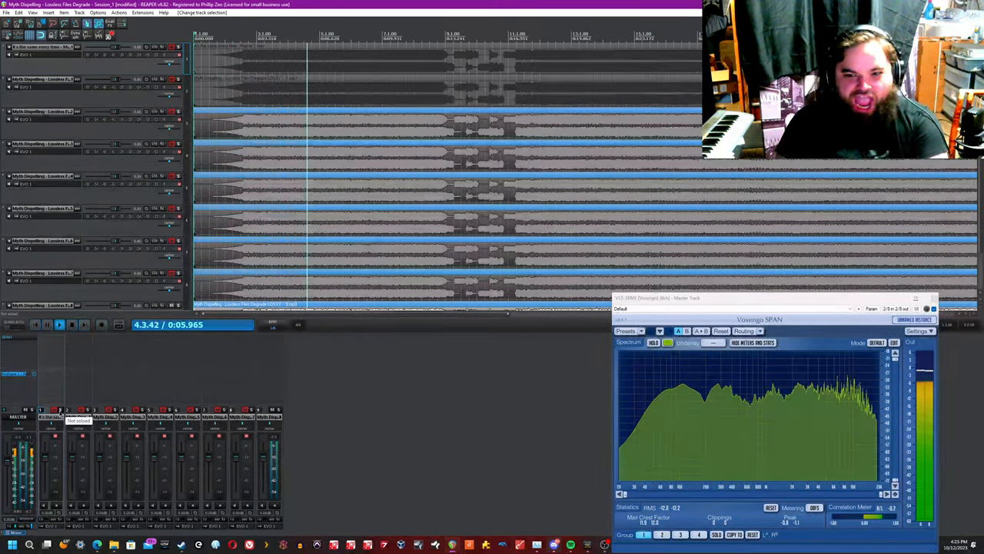
click(62, 410)
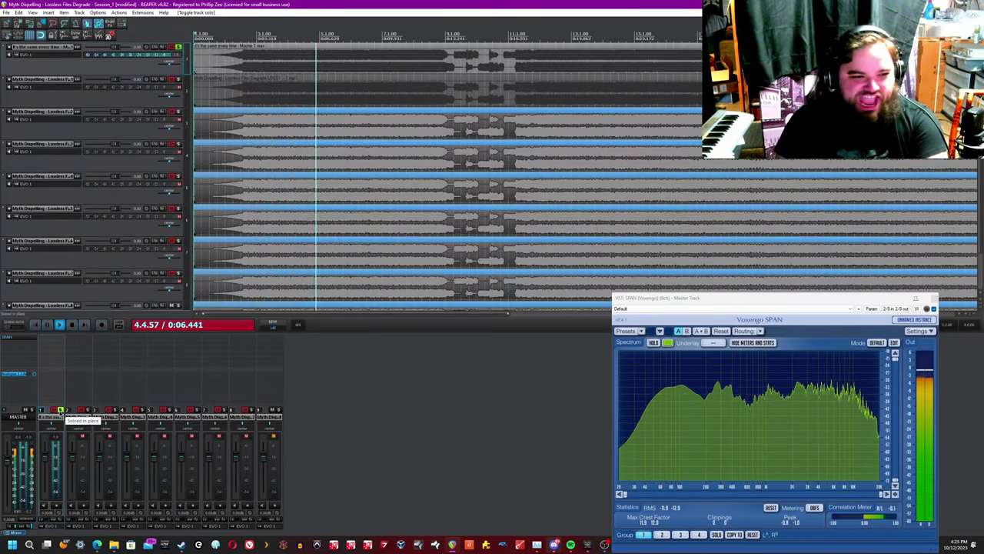
click(62, 411)
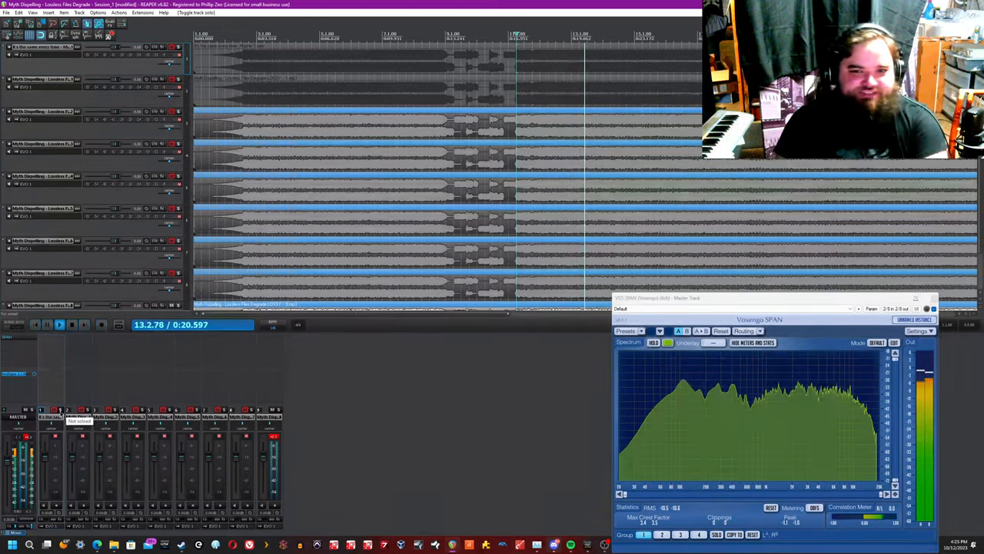
click(62, 410)
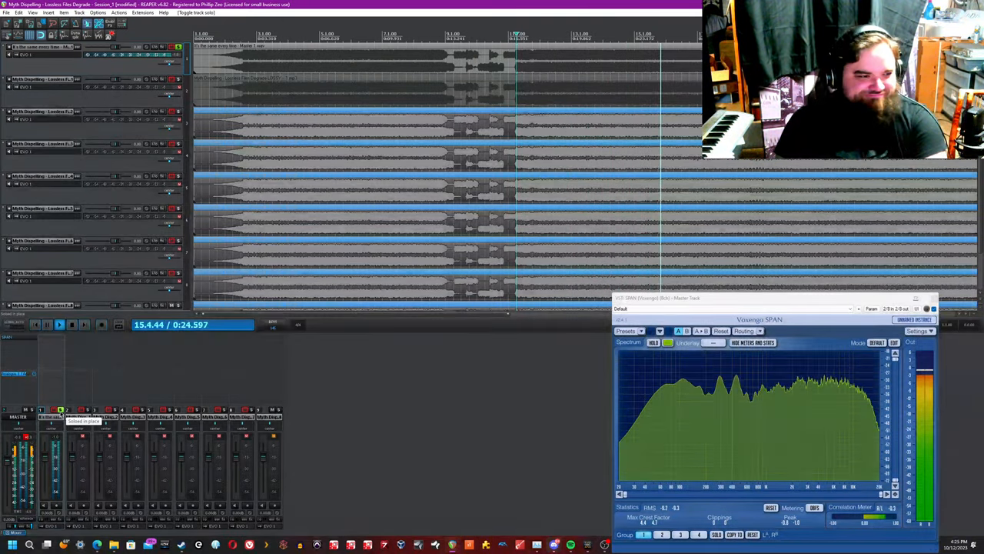
click(62, 410)
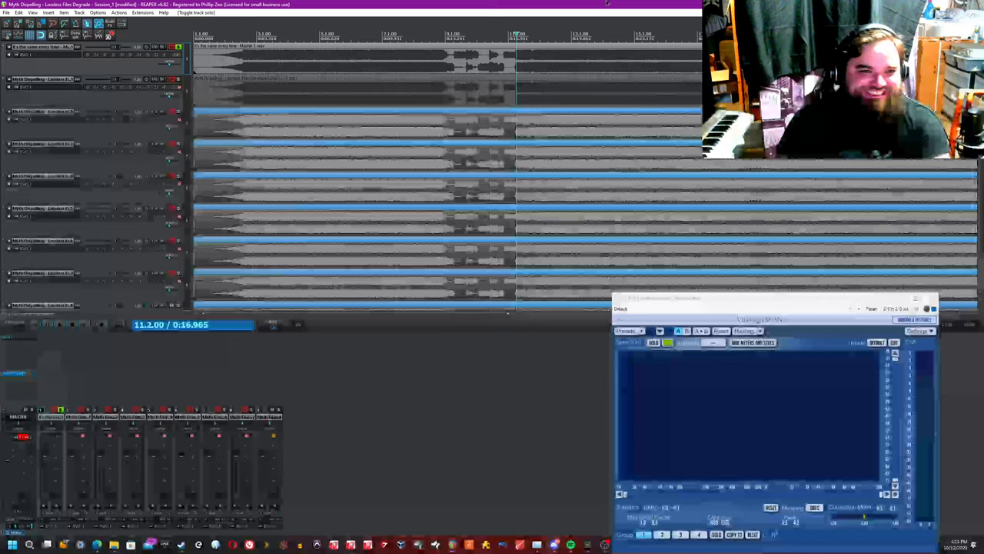
scroll(528, 93, down, 2)
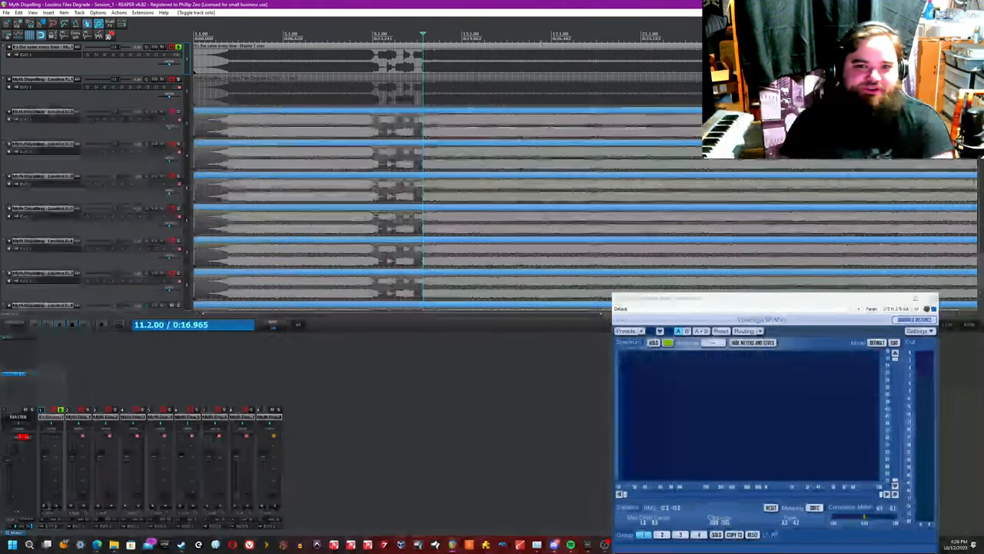
Step: Start playback, zoom out over the song and bring the SPAN analyser forward
key(space)
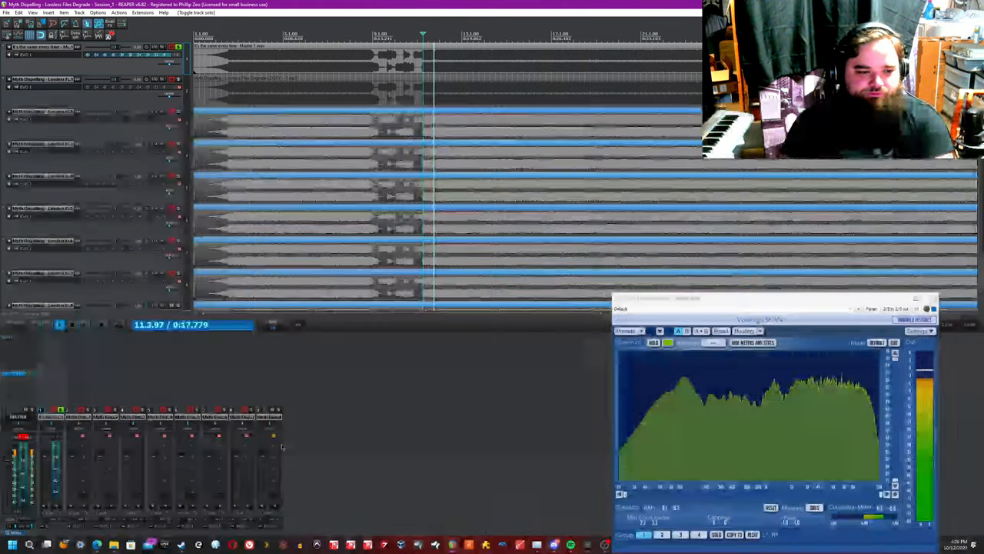
key(ctrl+t)
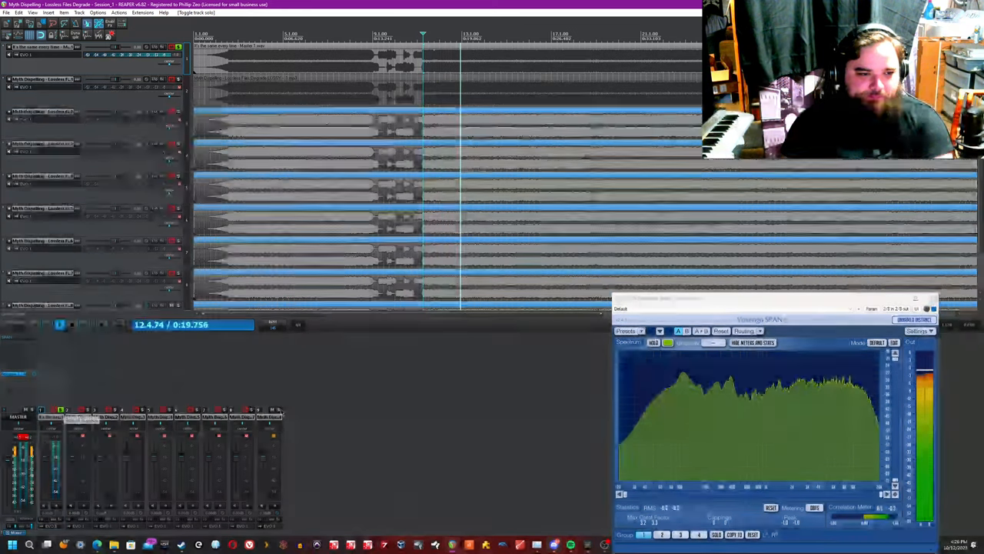
key(minus)
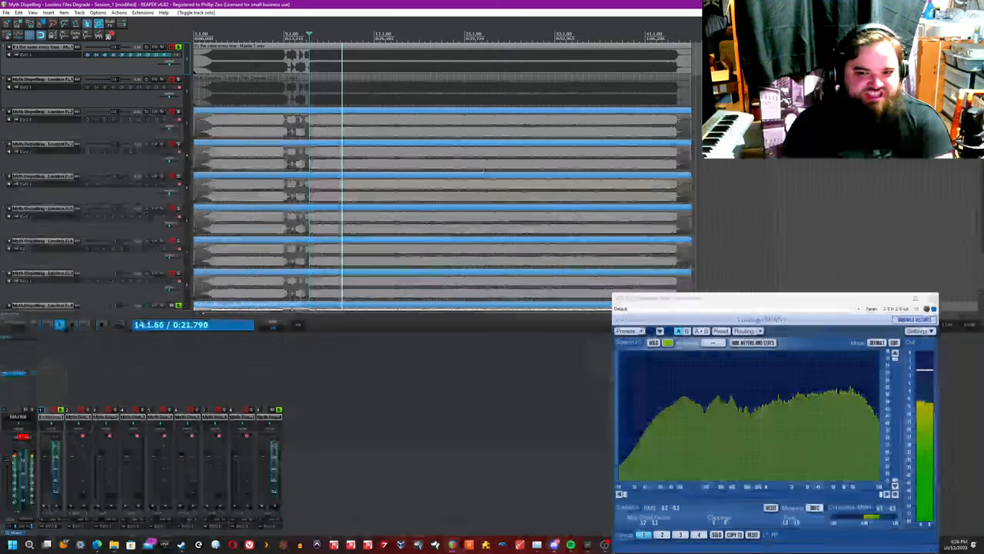
key(minus)
click(802, 433)
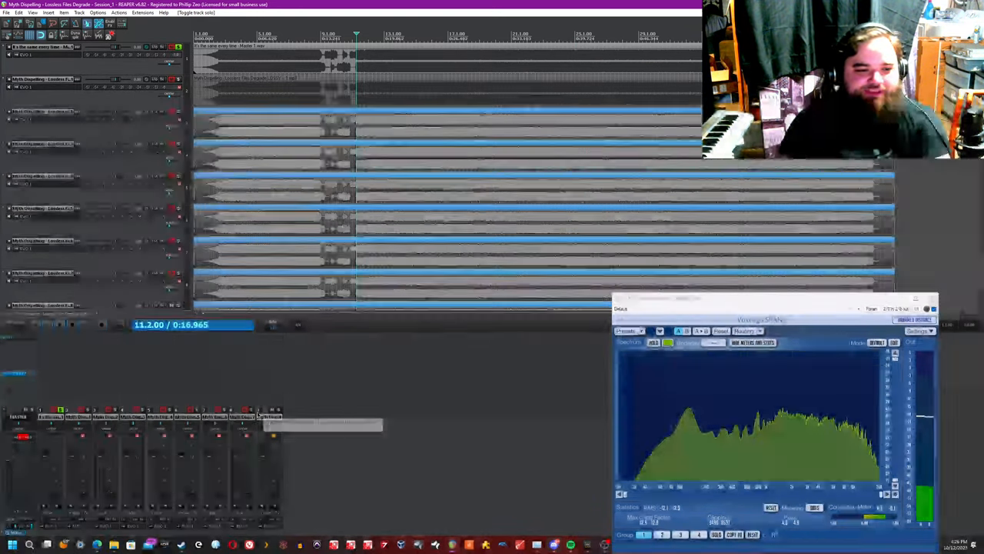
Step: Step the solo down from track 8 through tracks 7, 6, 5 and 4, unsoloing track 4
click(252, 410)
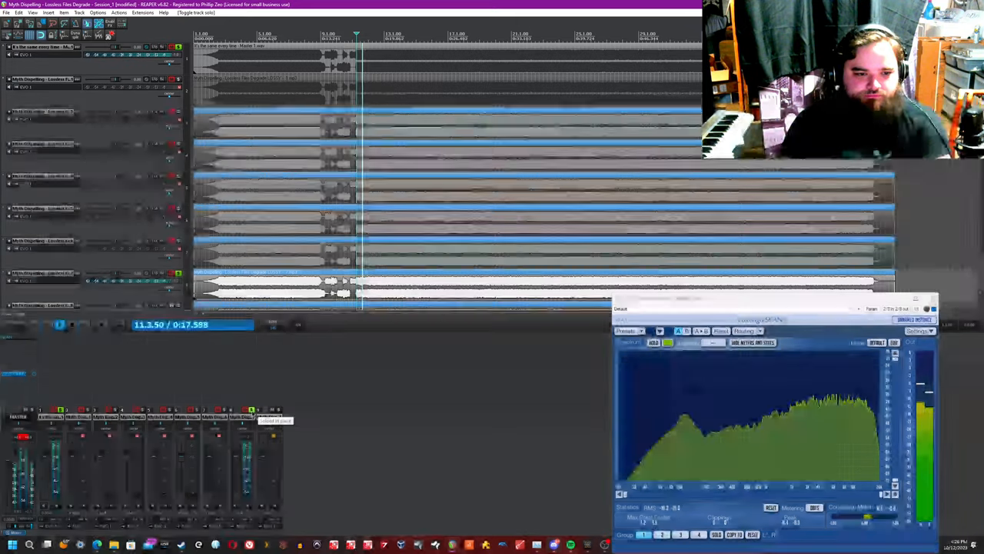
click(253, 409)
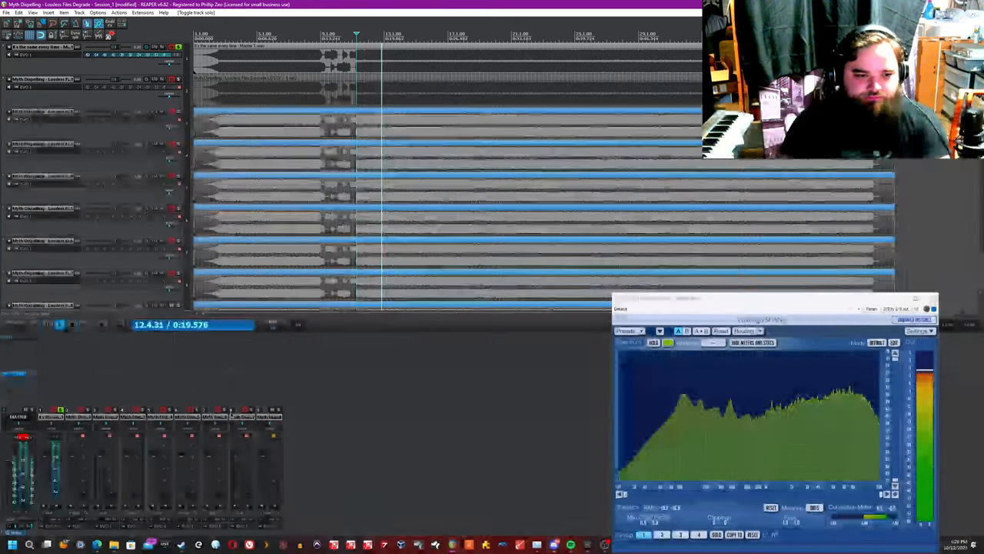
click(224, 410)
click(224, 409)
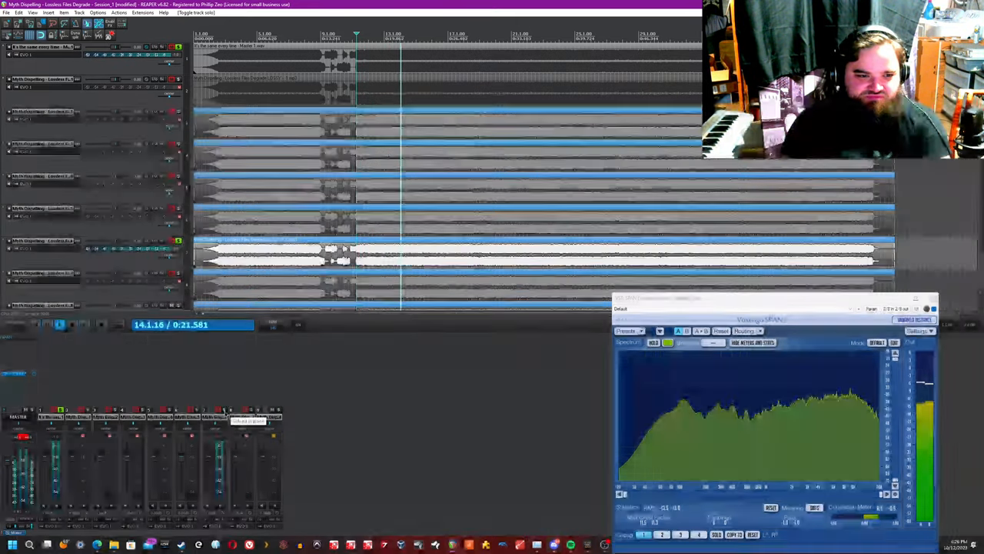
click(198, 410)
click(198, 410)
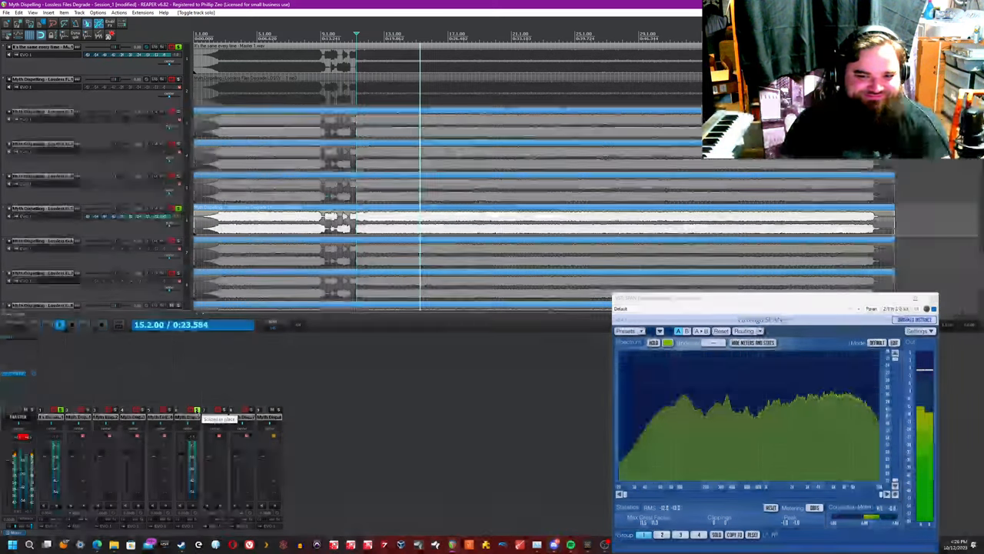
click(171, 410)
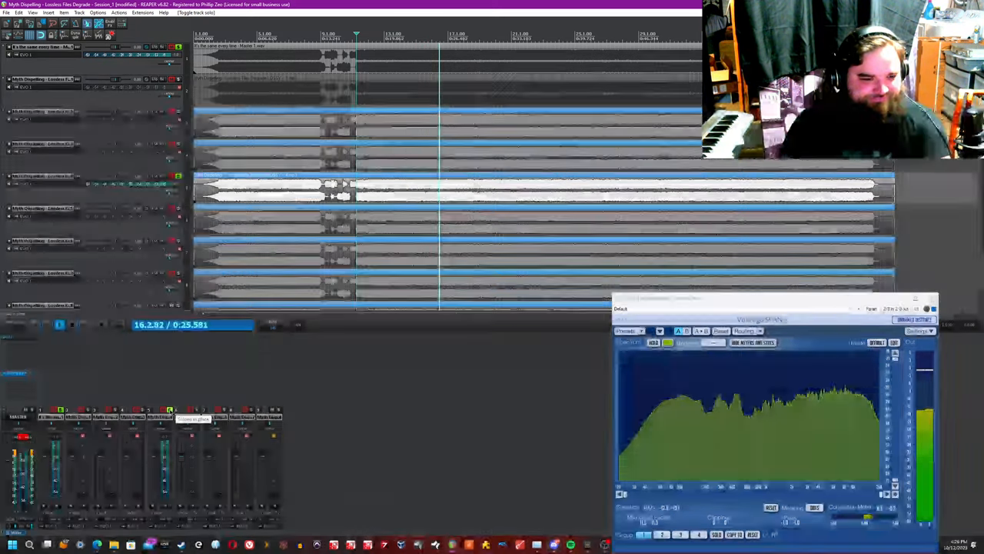
click(171, 410)
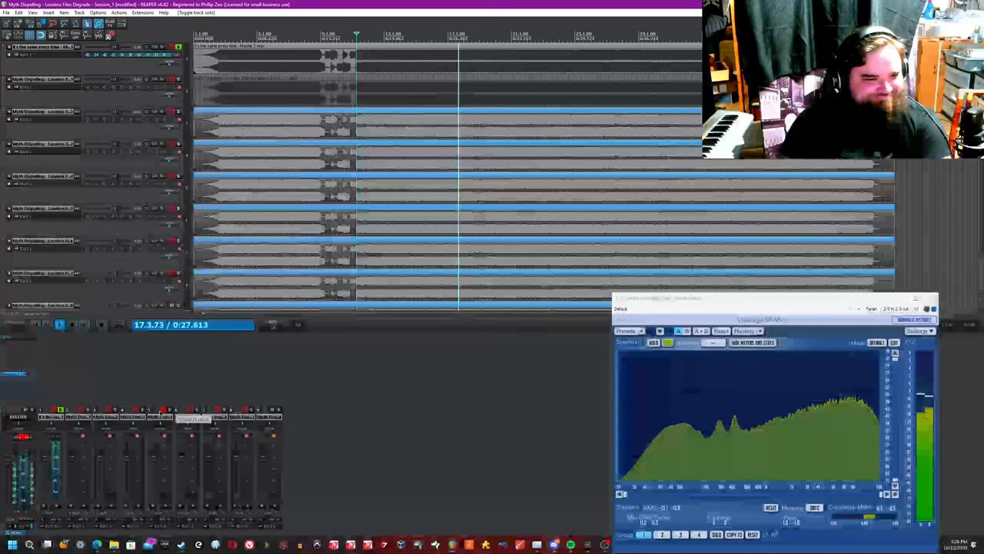
click(143, 410)
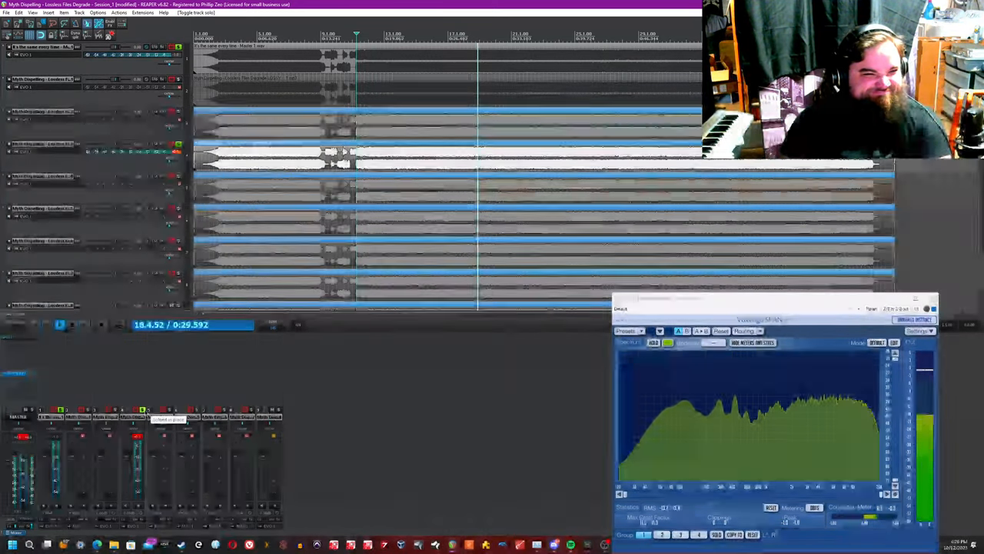
click(143, 410)
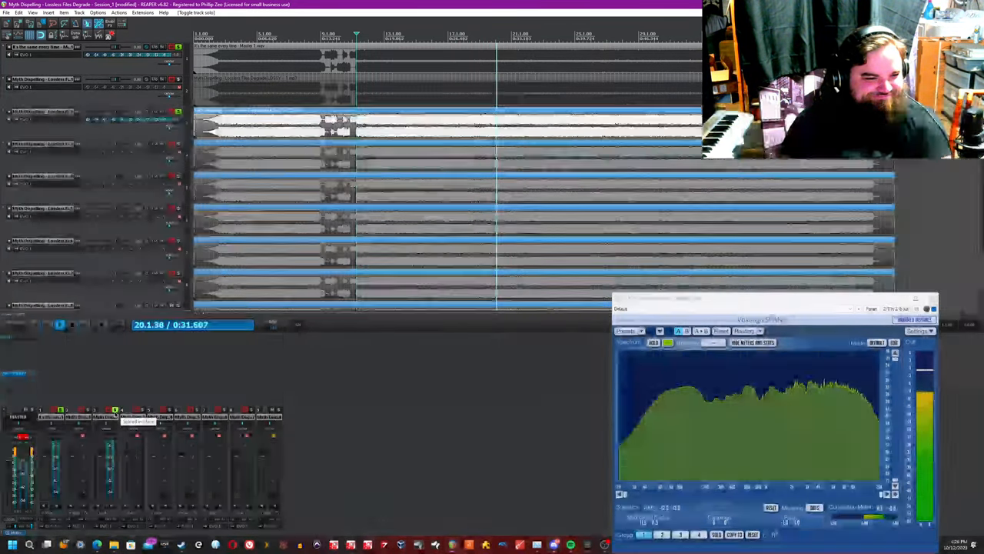
Step: Solo track 2 and the last track in turn, clear all solos and jump playback back a few seconds
click(116, 410)
click(115, 409)
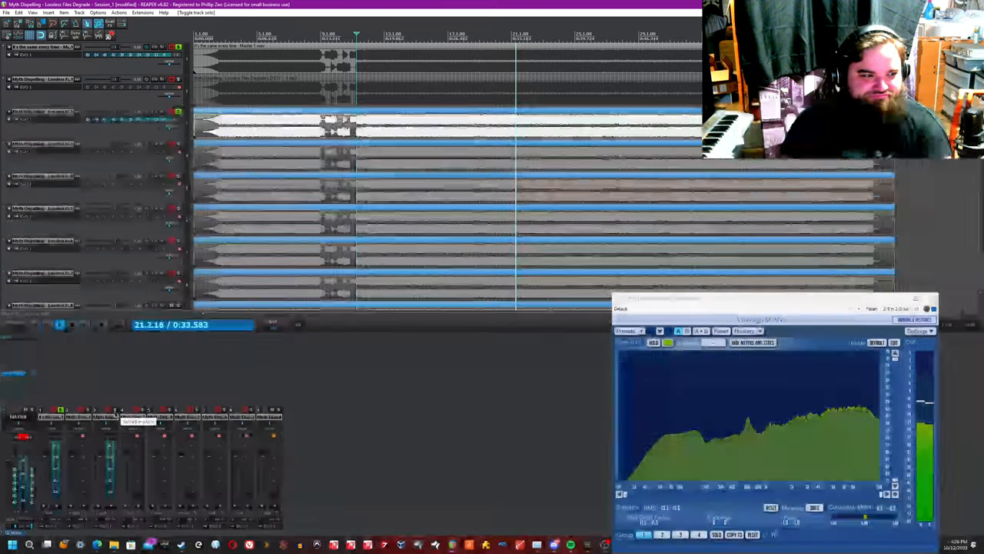
click(89, 409)
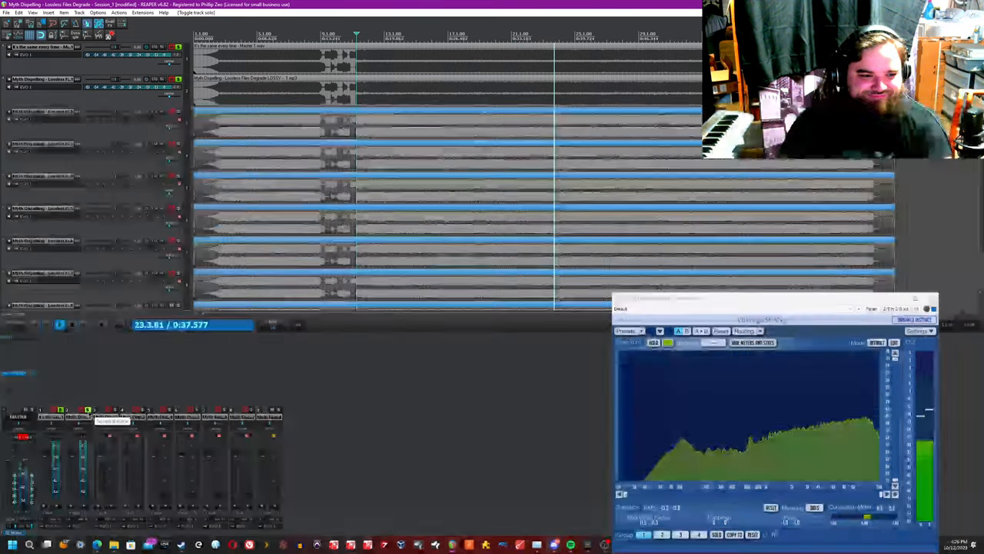
click(278, 410)
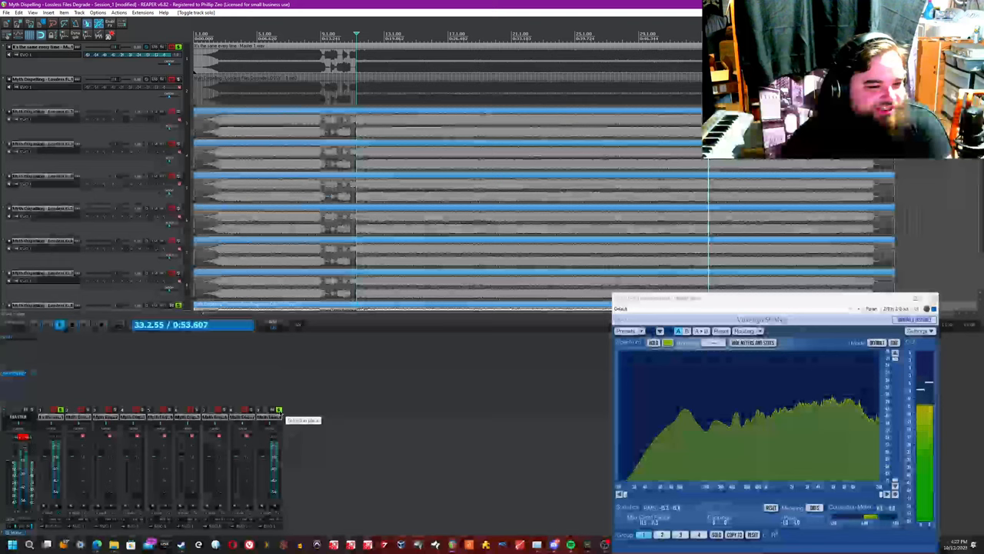
ctrl+alt+click(278, 409)
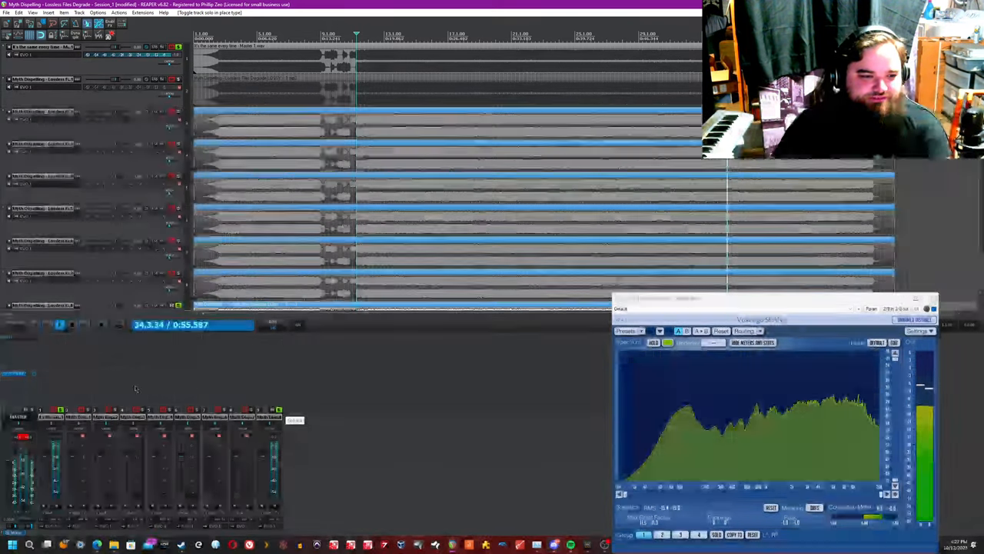
click(269, 417)
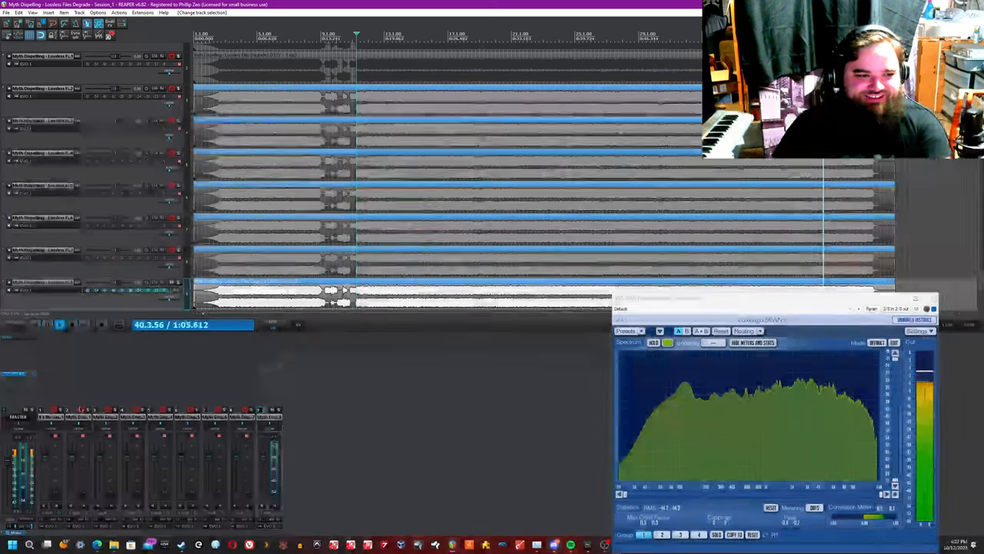
click(60, 410)
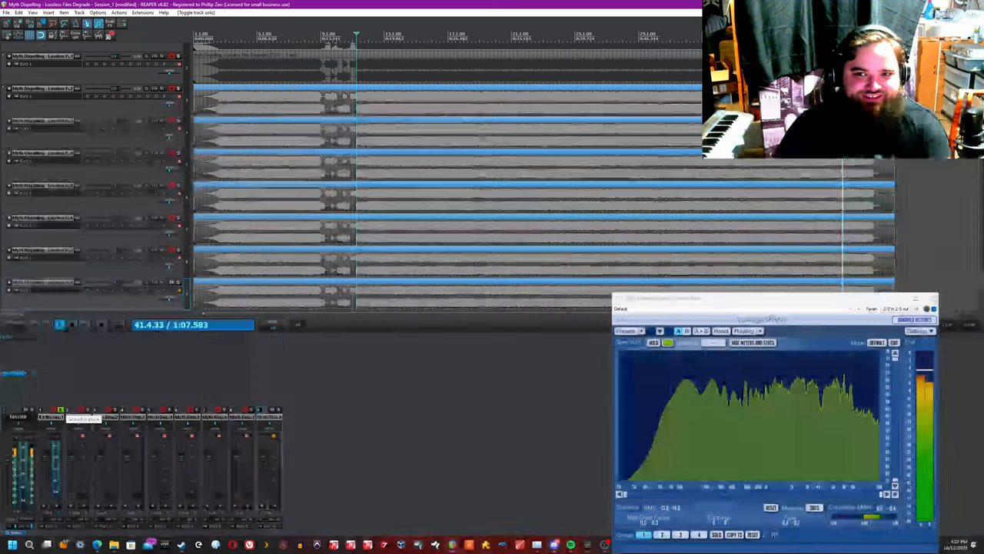
click(452, 229)
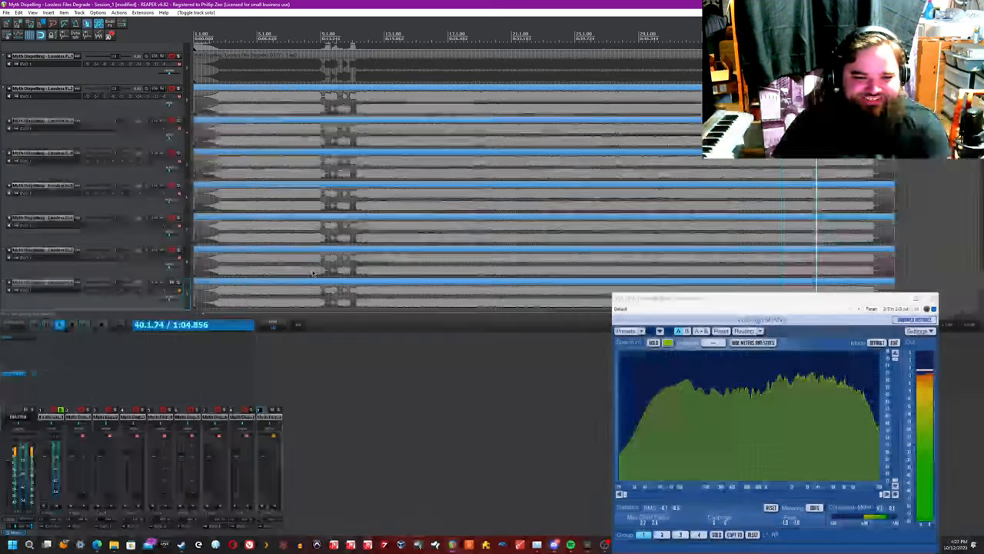
Step: Replay the section, select the last track and start a new project session from the File menu
click(452, 229)
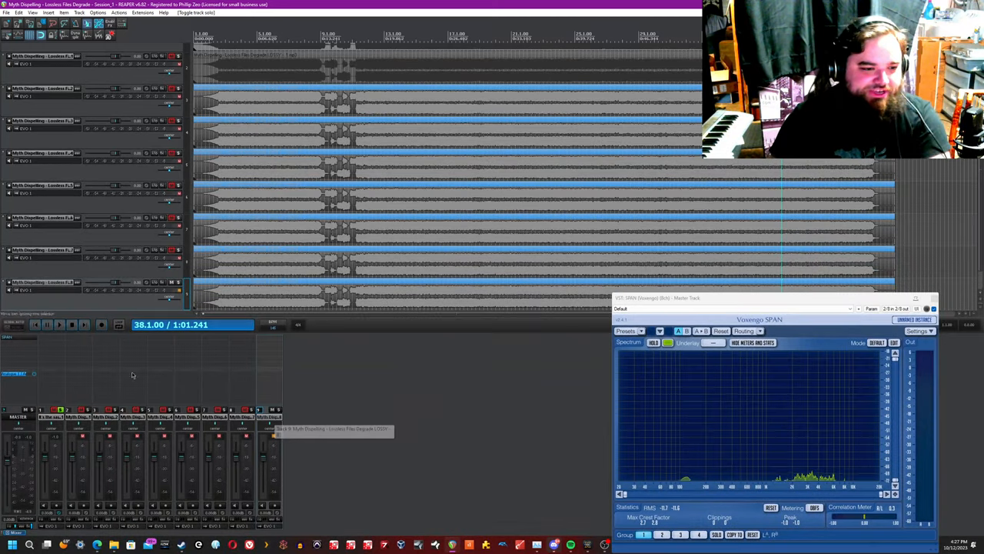
click(258, 433)
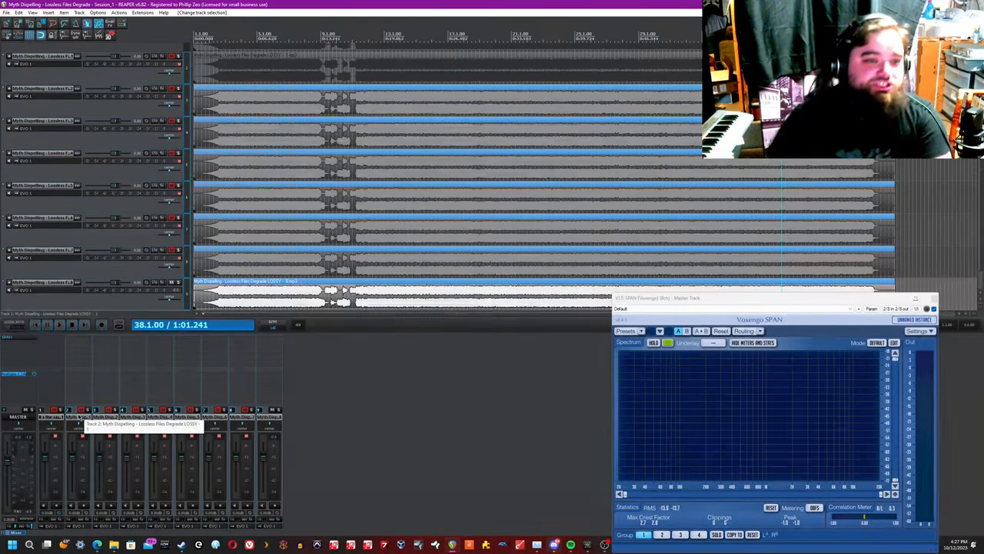
click(6, 13)
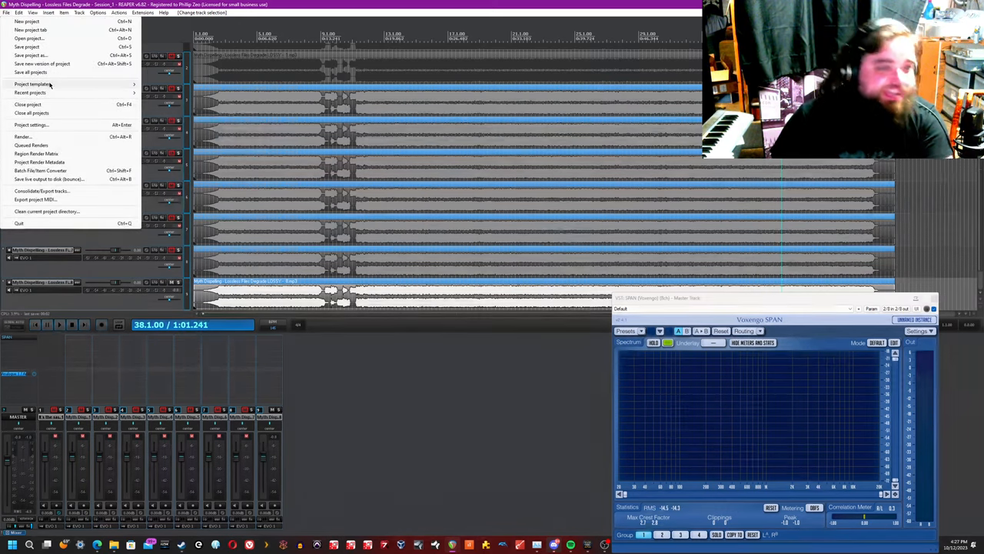
click(196, 84)
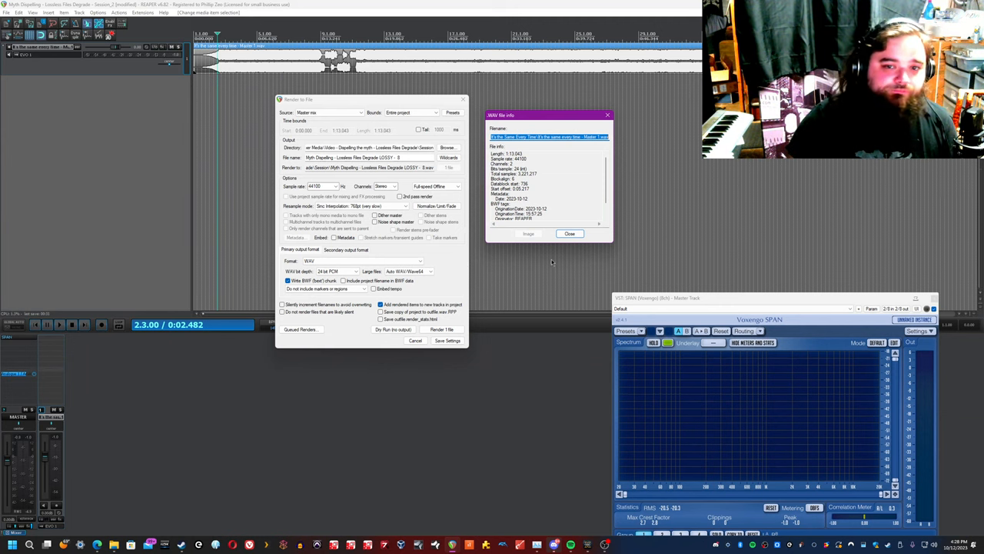
Step: Render successive 24-bit WAV lossless generations, each added back as a new track
click(571, 235)
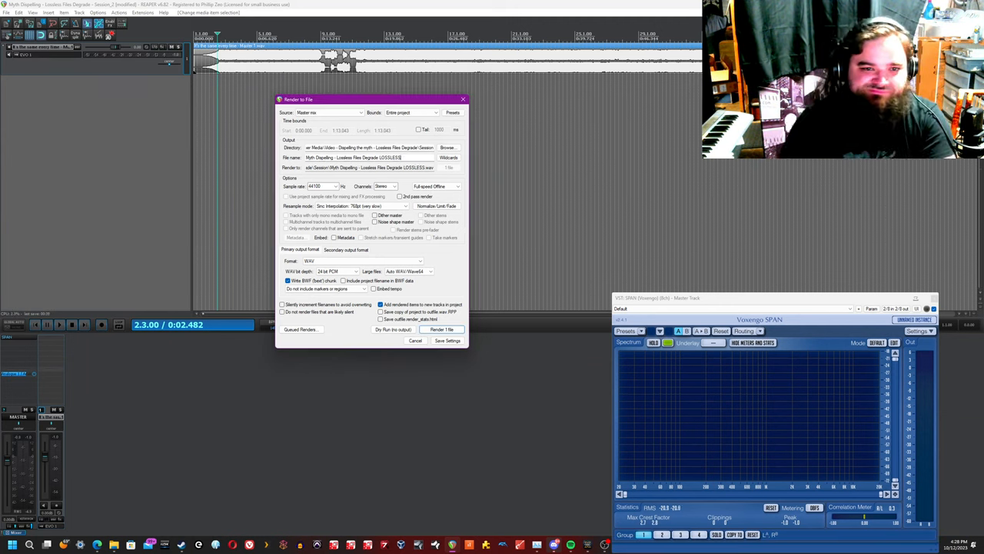
click(442, 329)
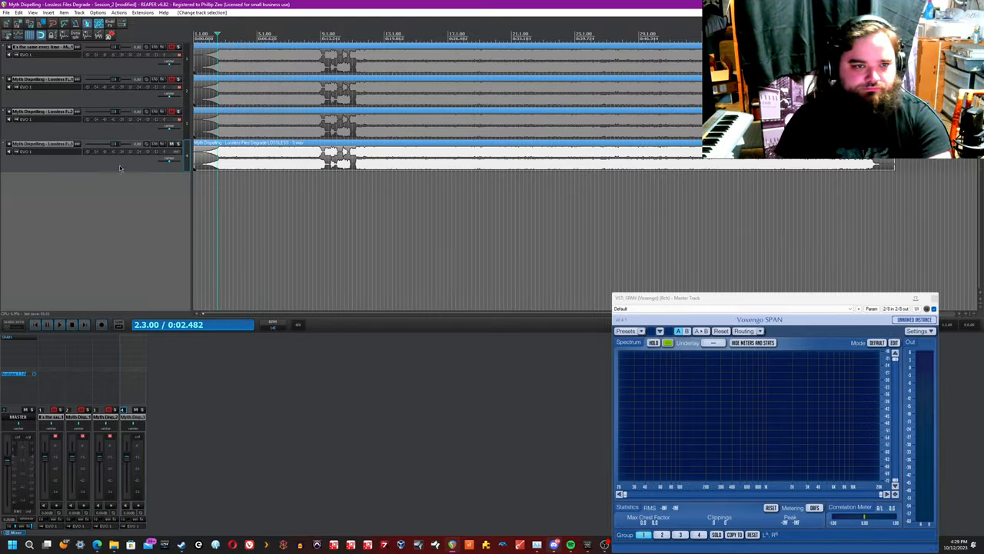
key(ctrl+alt+r)
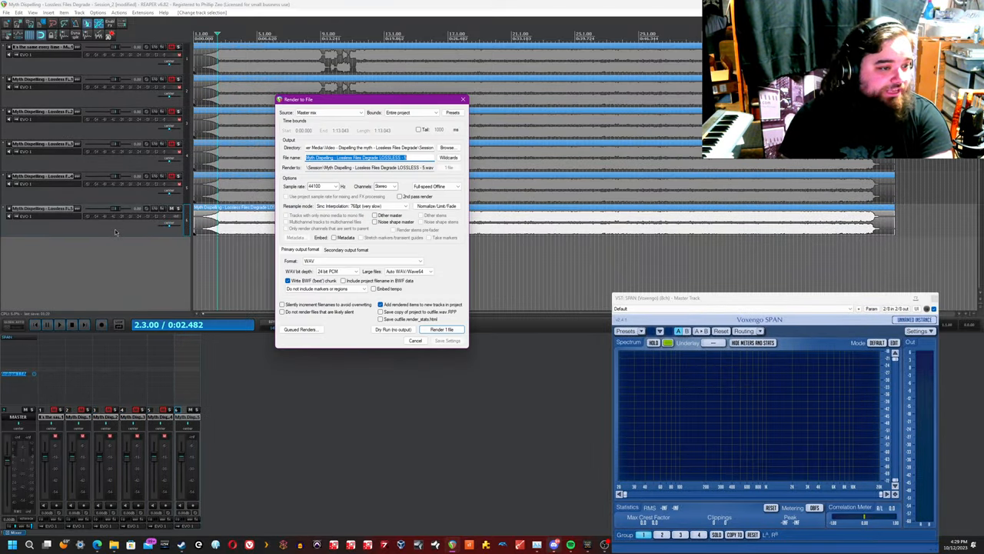
key(Return)
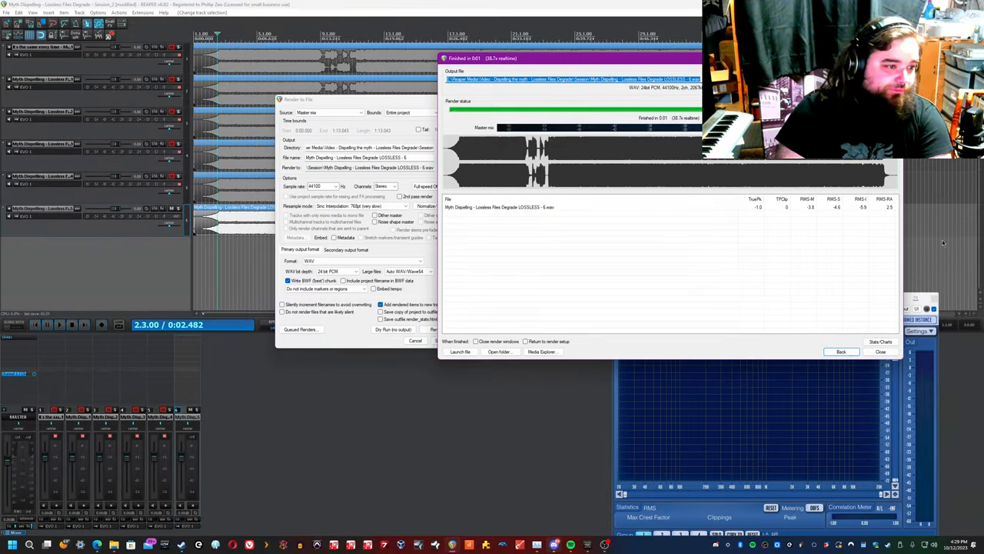
click(875, 350)
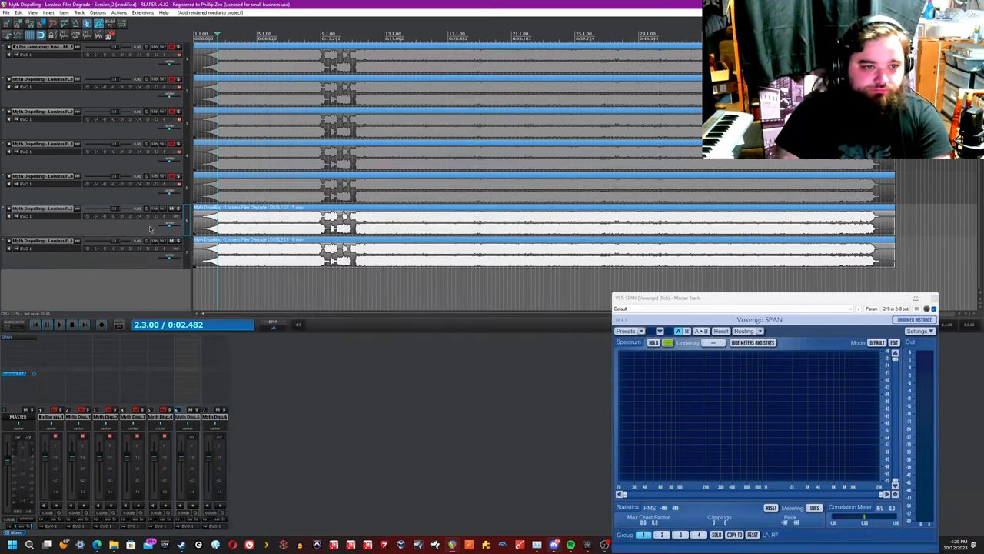
key(ctrl+alt+r)
click(444, 329)
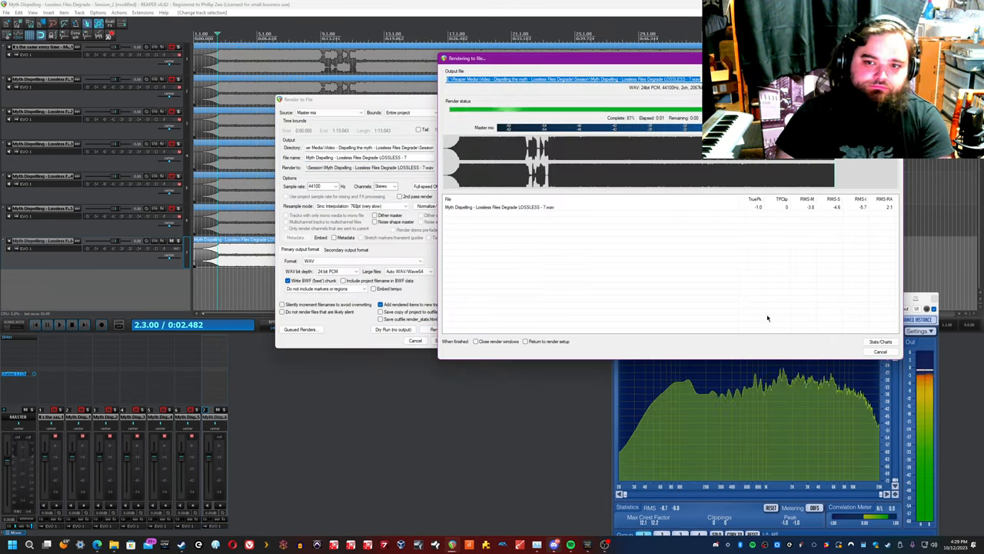
click(875, 350)
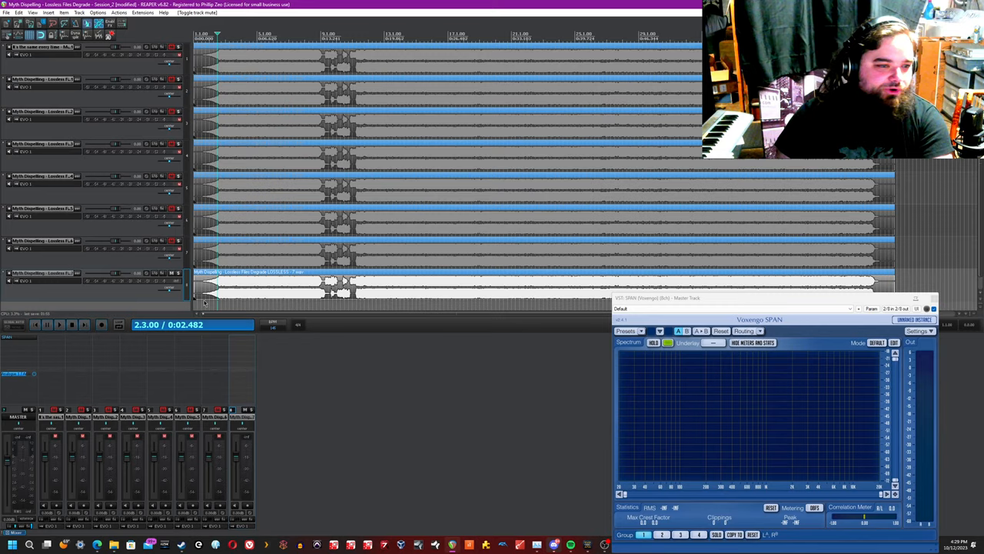
Step: Edit the file name number and render generation LOSSLESS - 8 as a new track
key(ctrl+alt+r)
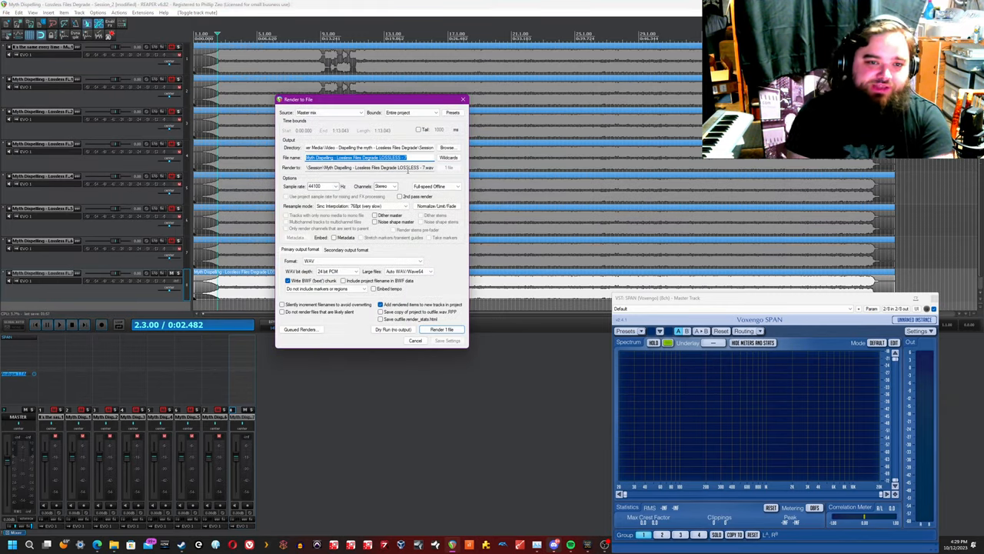
key(BackSpace)
text(8)
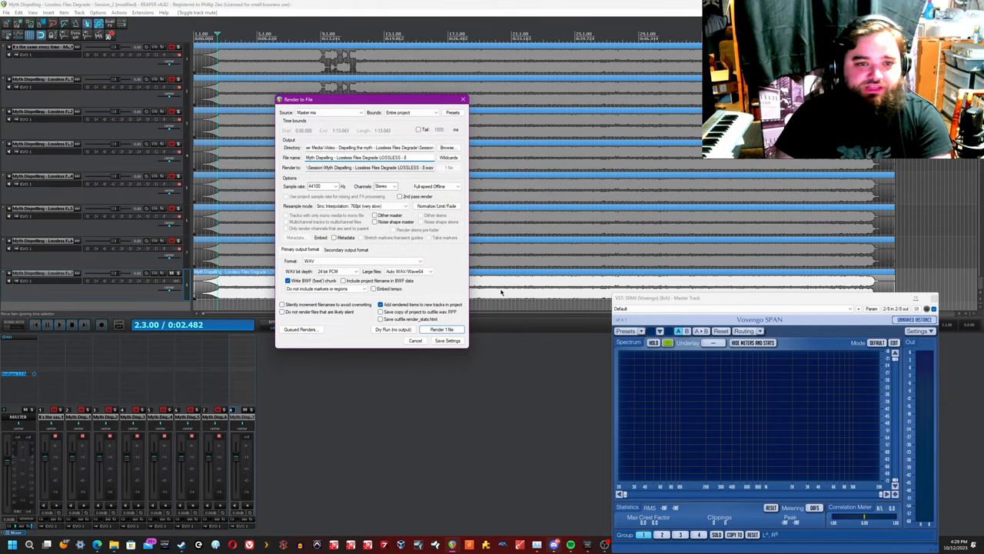
click(451, 330)
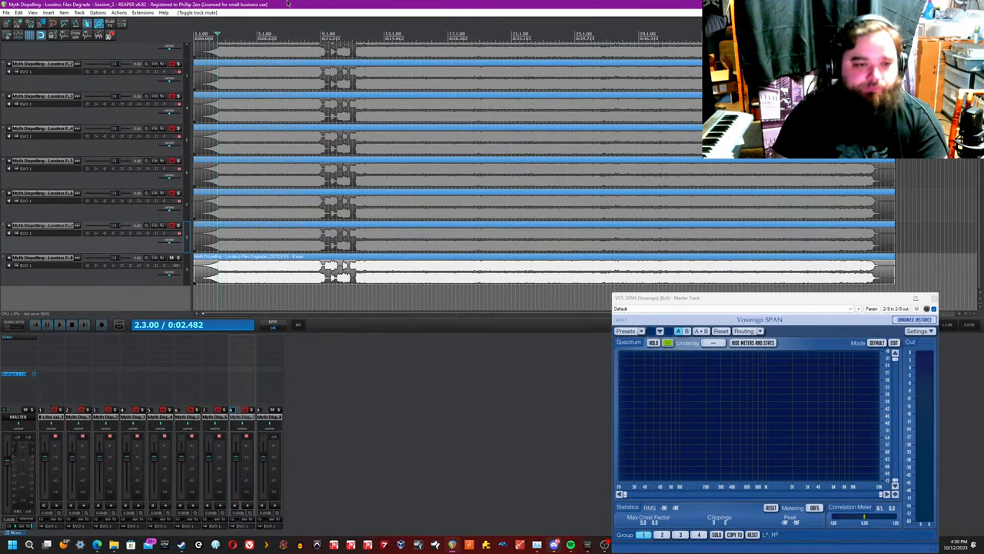
Step: Solo and play the LOSSLESS - 8 track with the spectrum analyser over it, checking its RMS reading
click(178, 257)
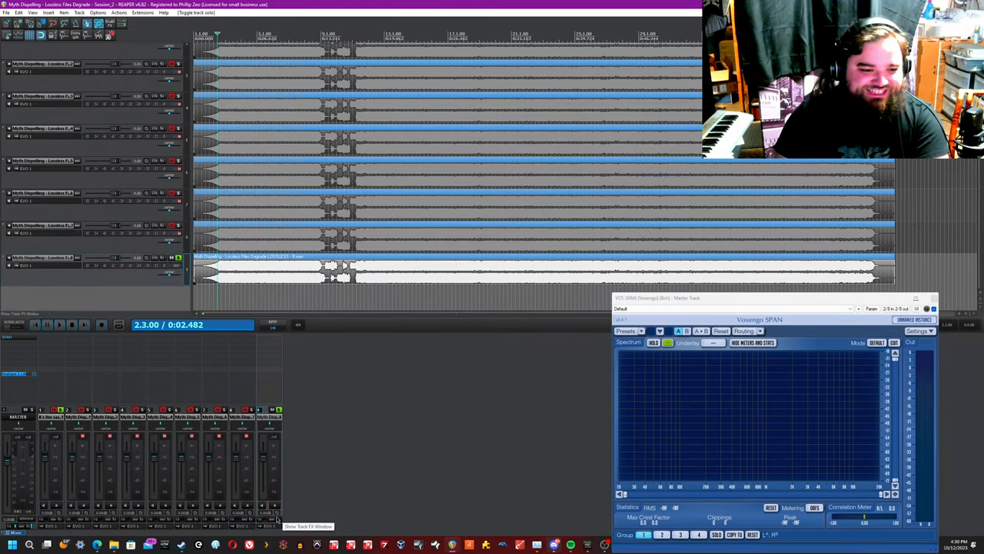
key(space)
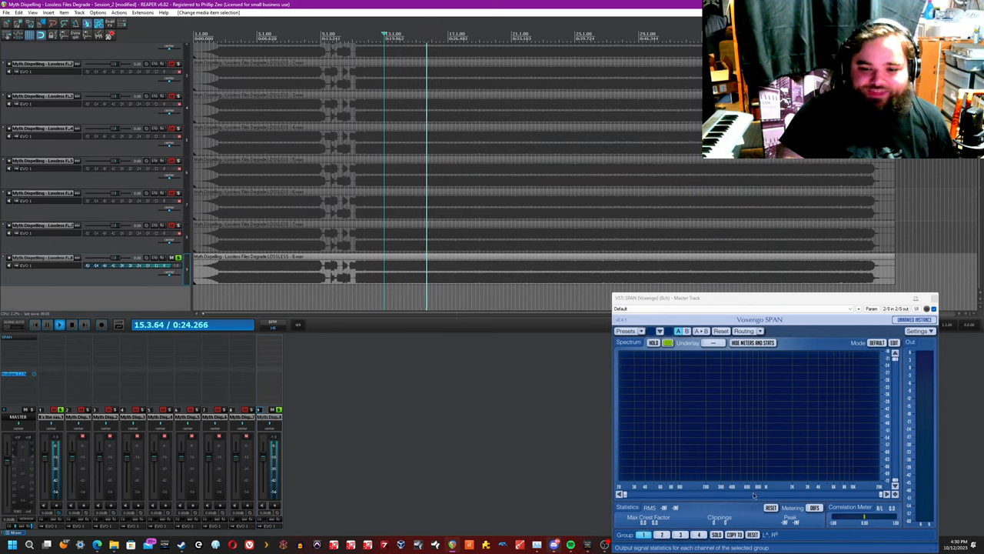
drag(710, 298, 596, 206)
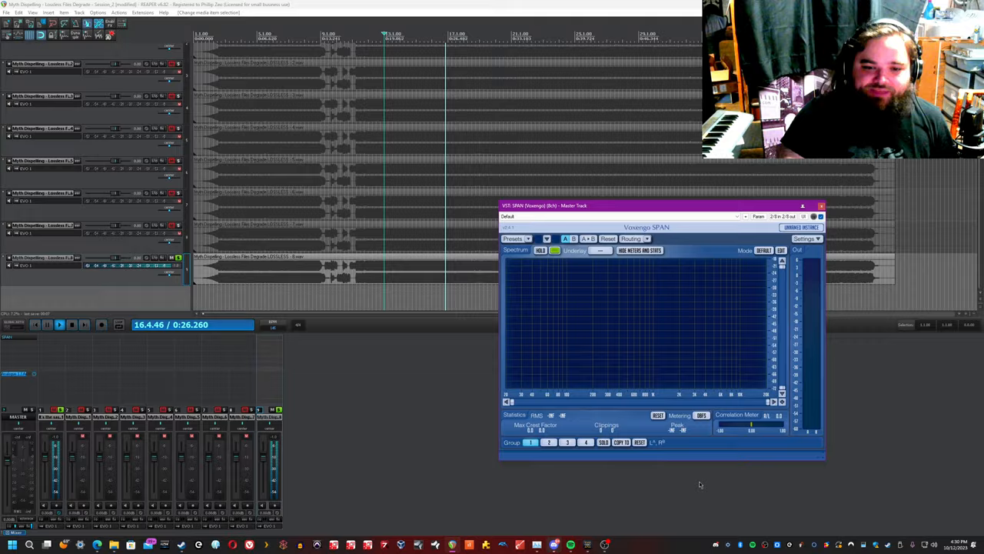
click(310, 403)
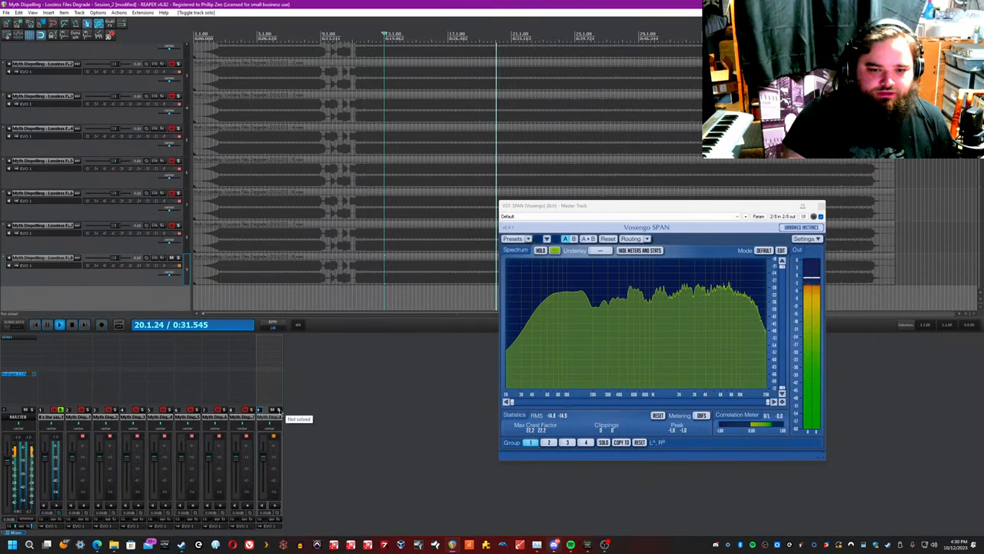
click(580, 412)
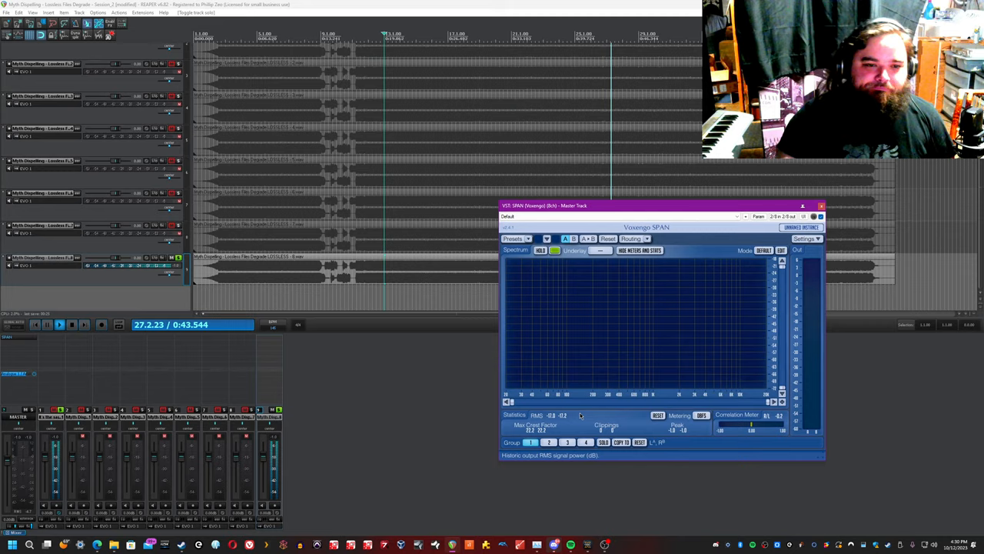
Step: Switch over to the other open project holding the MP3 generations
click(434, 430)
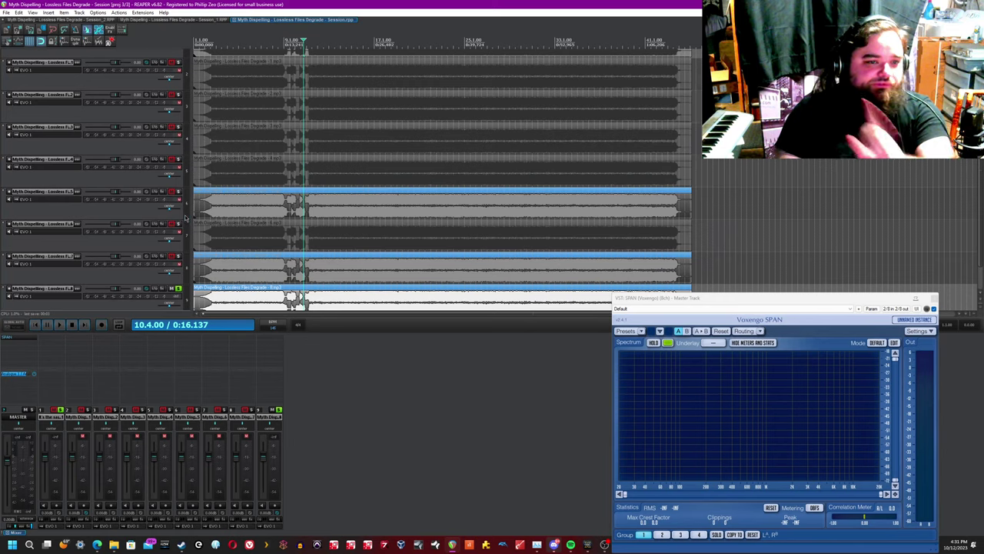
key(ctrl+alt+m)
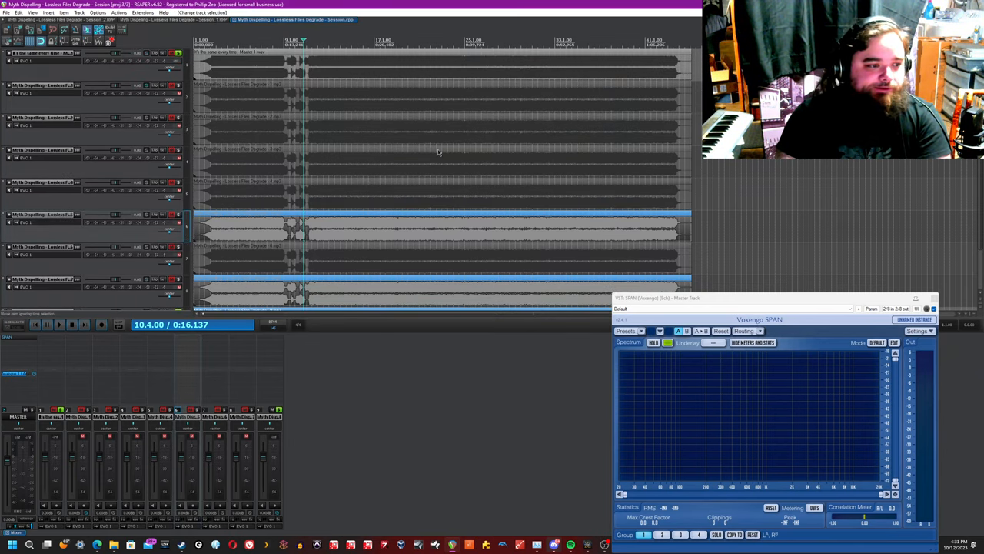
Step: Invert the second track's polarity and solo it against the original master WAV from around bar 4
click(217, 99)
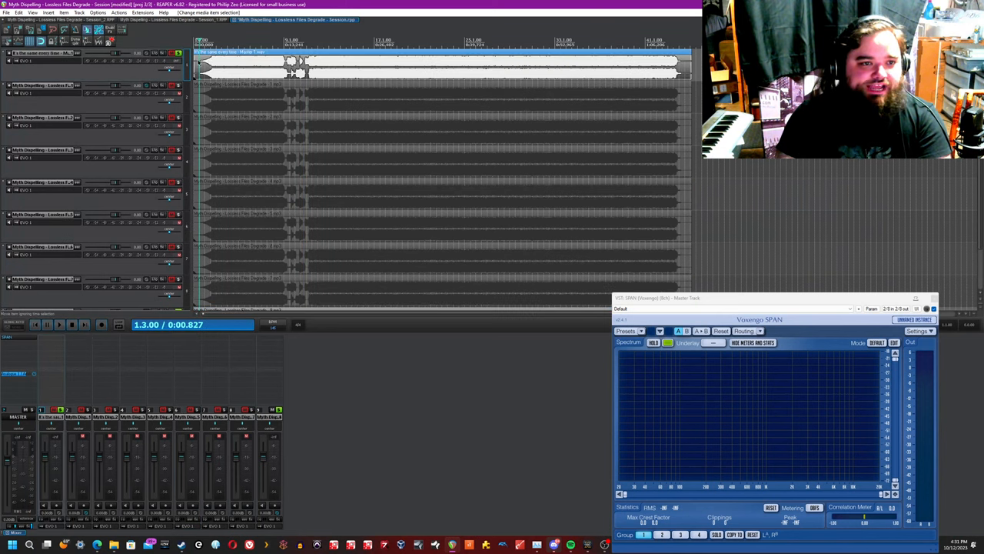
scroll(218, 98, up, 5)
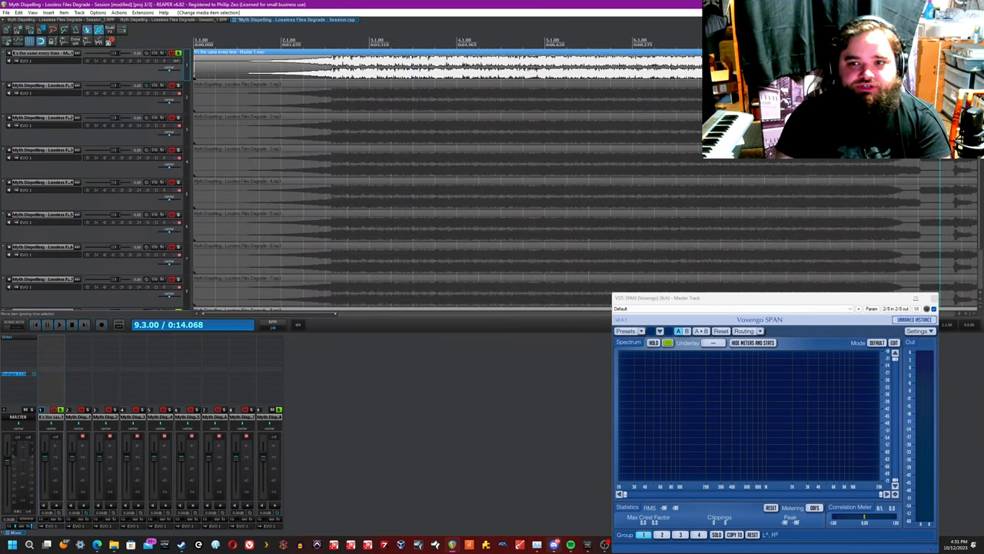
scroll(370, 96, down, 4)
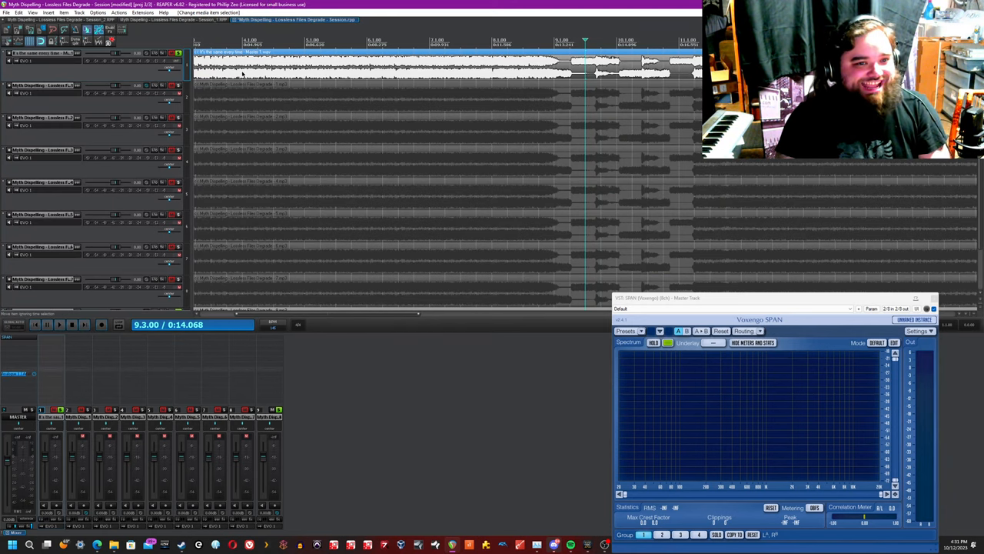
click(271, 75)
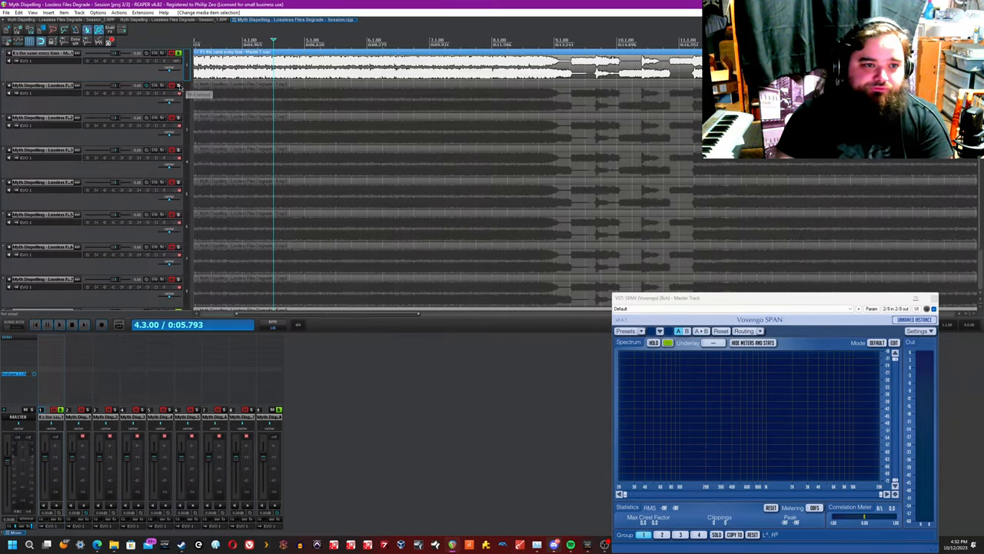
click(148, 89)
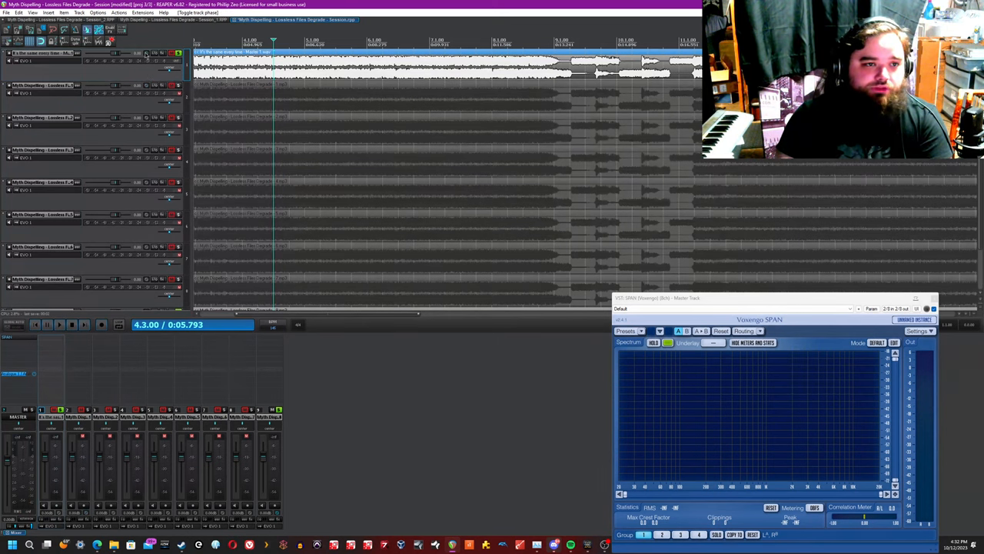
click(178, 53)
click(278, 410)
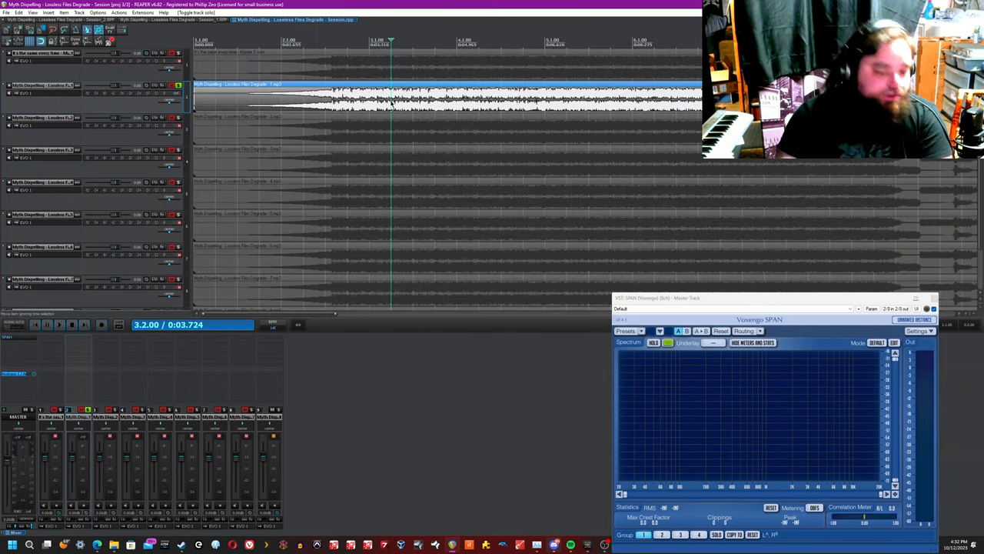
Step: Play the two compared tracks from near bar 16 with the spectrum analyser in view
click(358, 108)
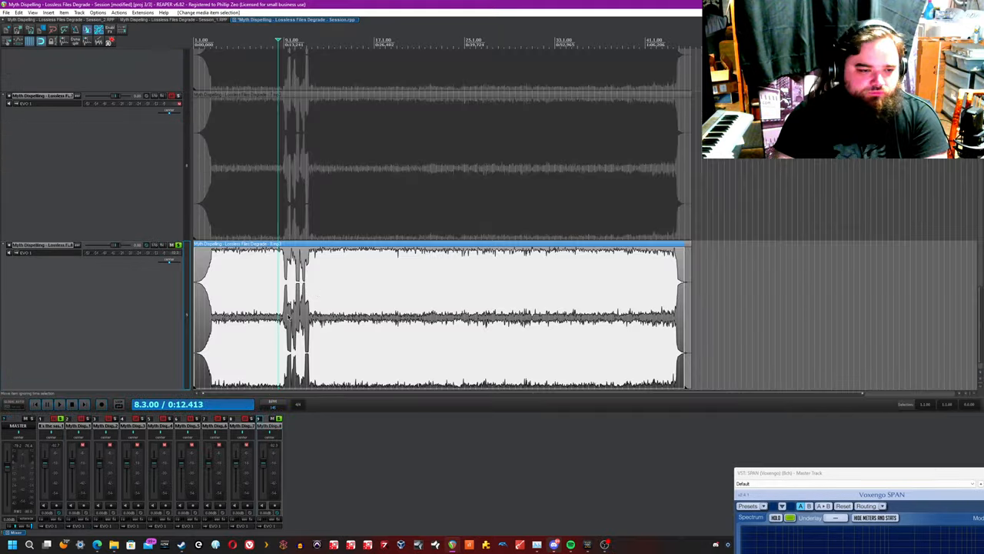
click(366, 333)
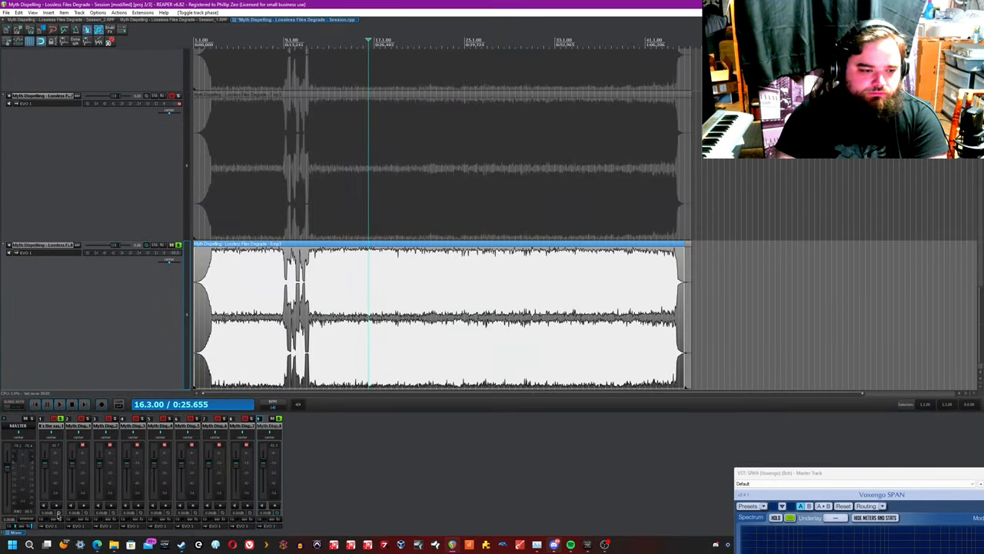
key(space)
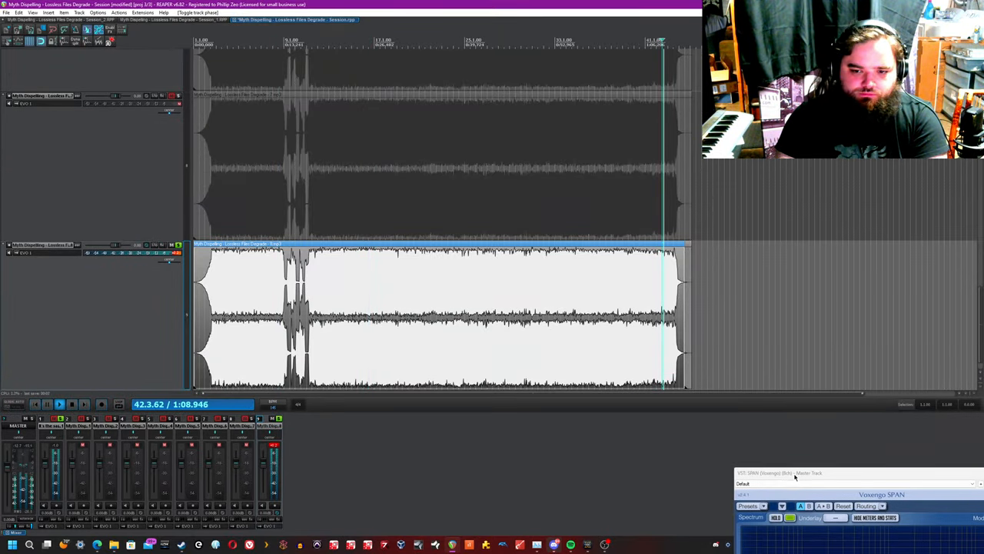
drag(795, 474, 692, 136)
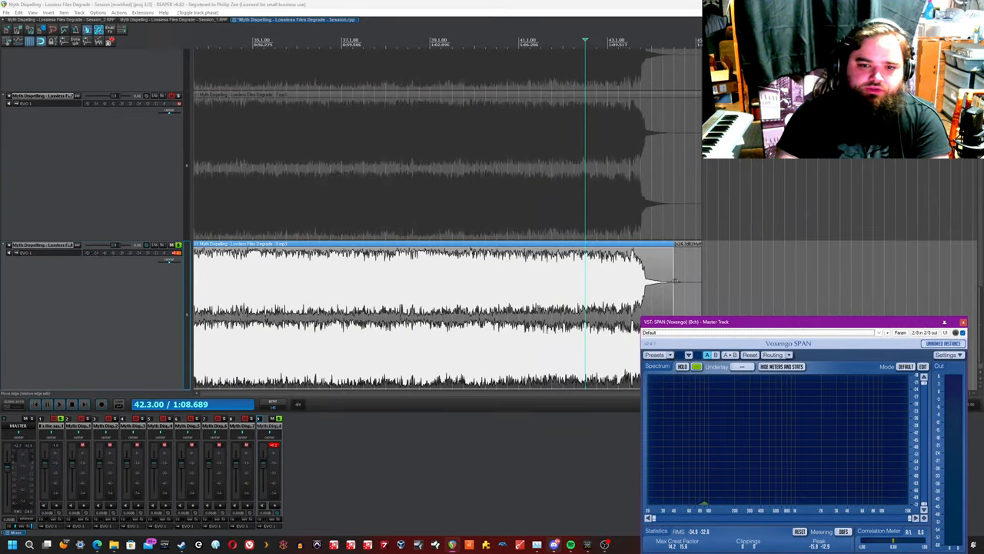
click(675, 281)
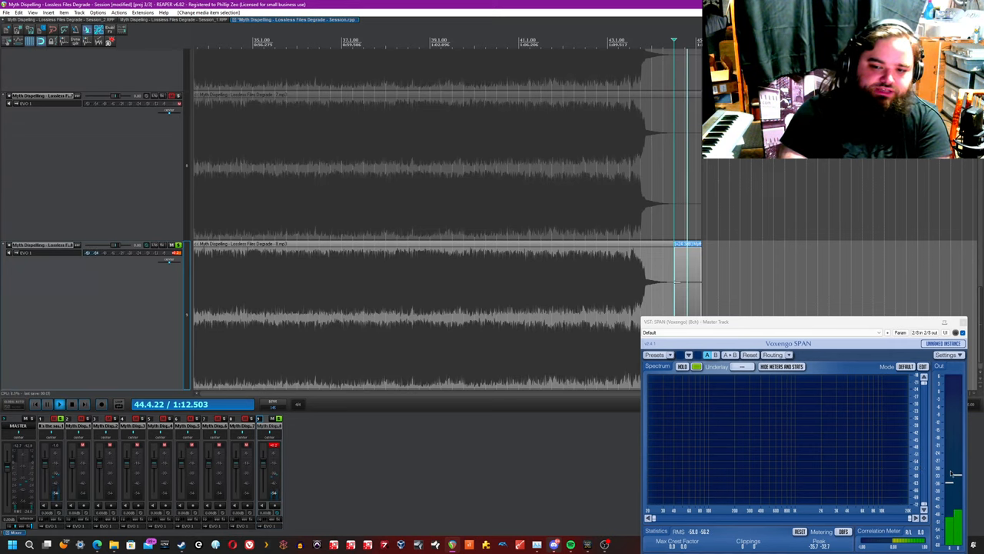
Step: Fit the whole song in view, select the lower MP3 item, and switch to the Session_1 project
key(ctrl+Page_Down)
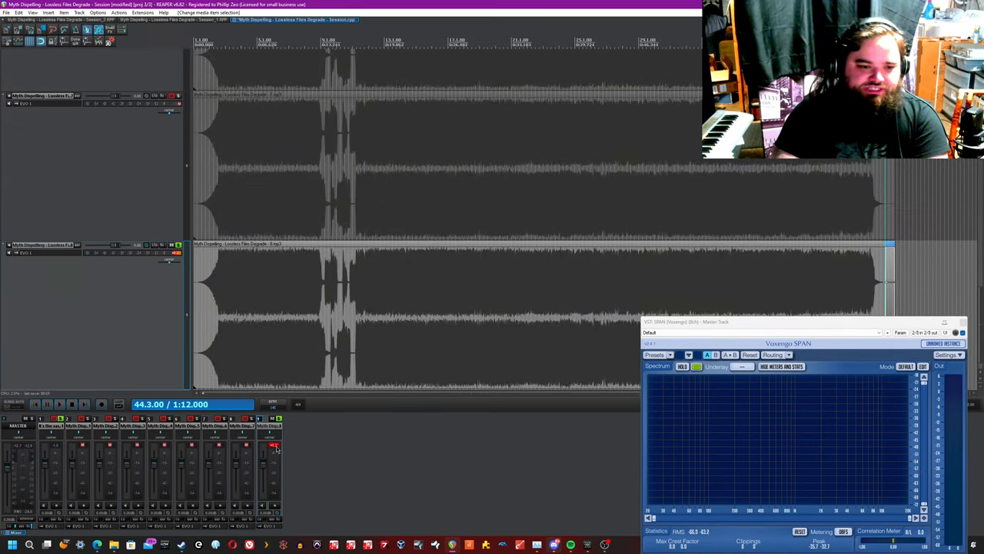
click(209, 286)
scroll(209, 286, up, 5)
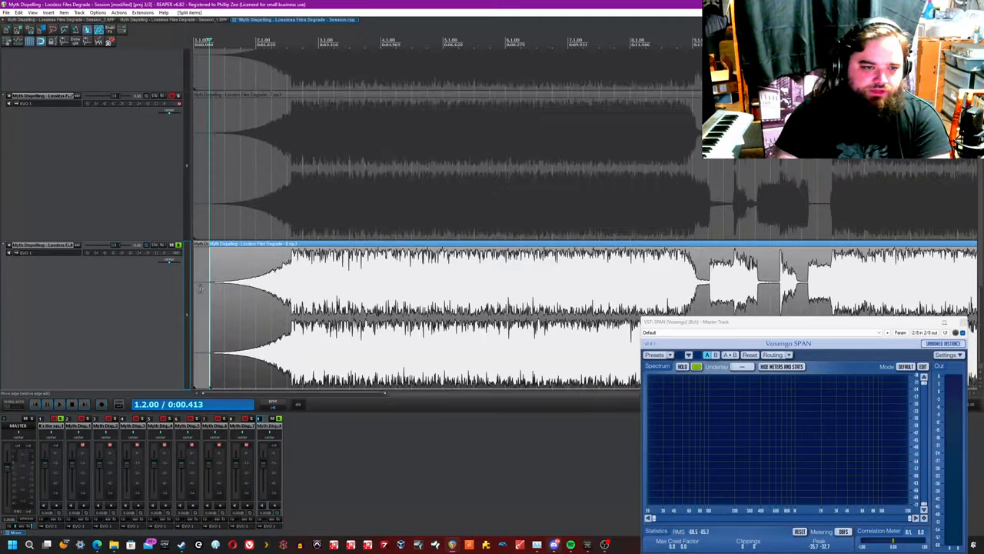
scroll(294, 322, up, 3)
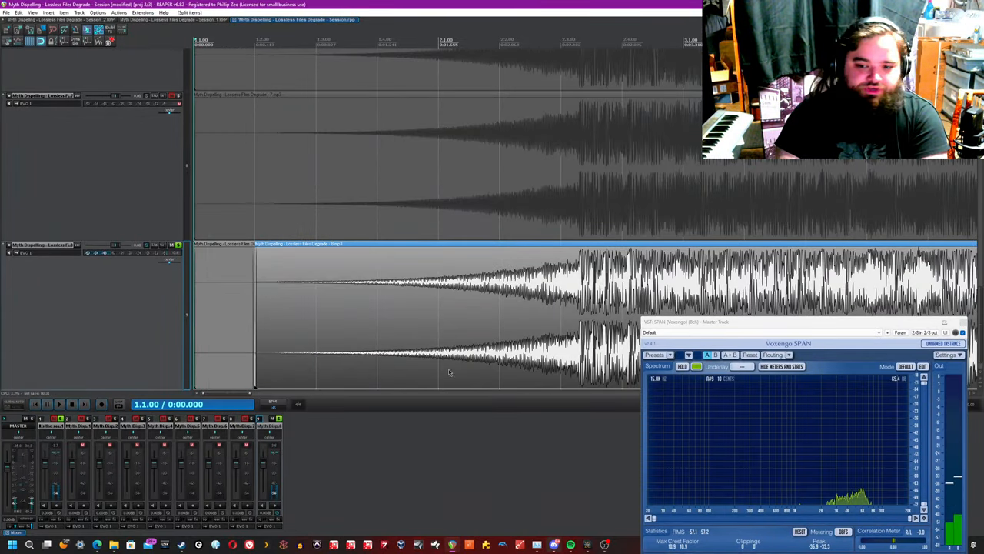
scroll(300, 122, down, 5)
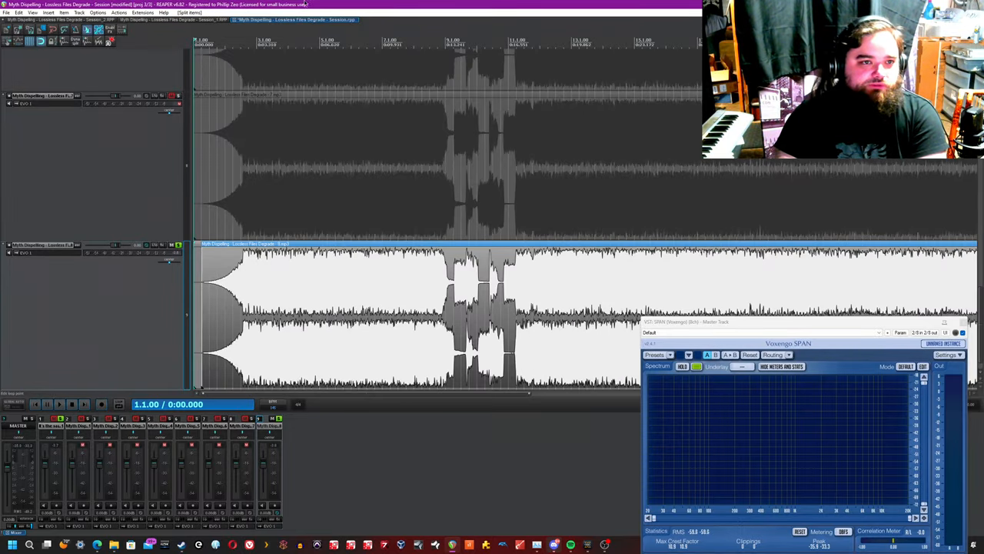
scroll(300, 121, down, 8)
click(278, 167)
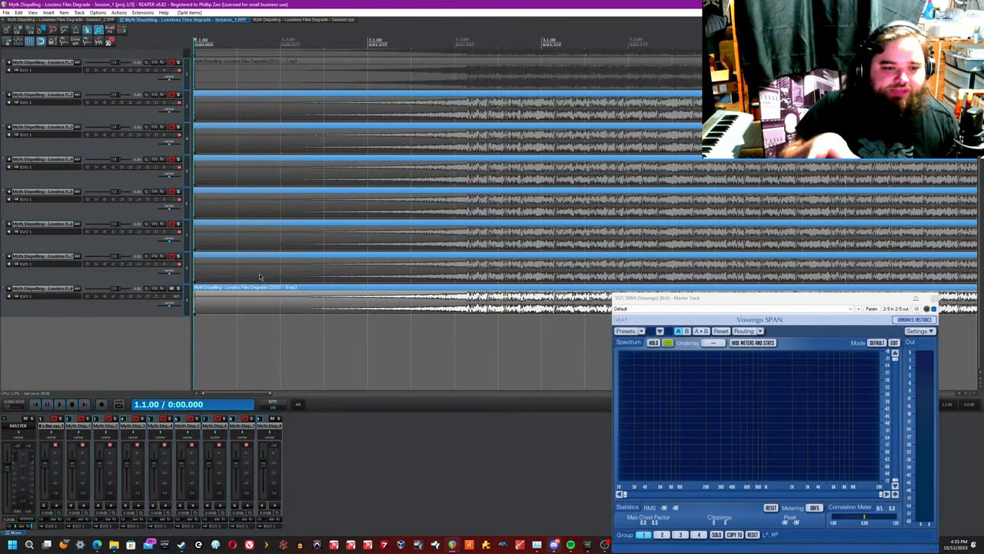
Step: Select the final lossy MP3 item and play it against the master WAV
key(ctrl+Tab)
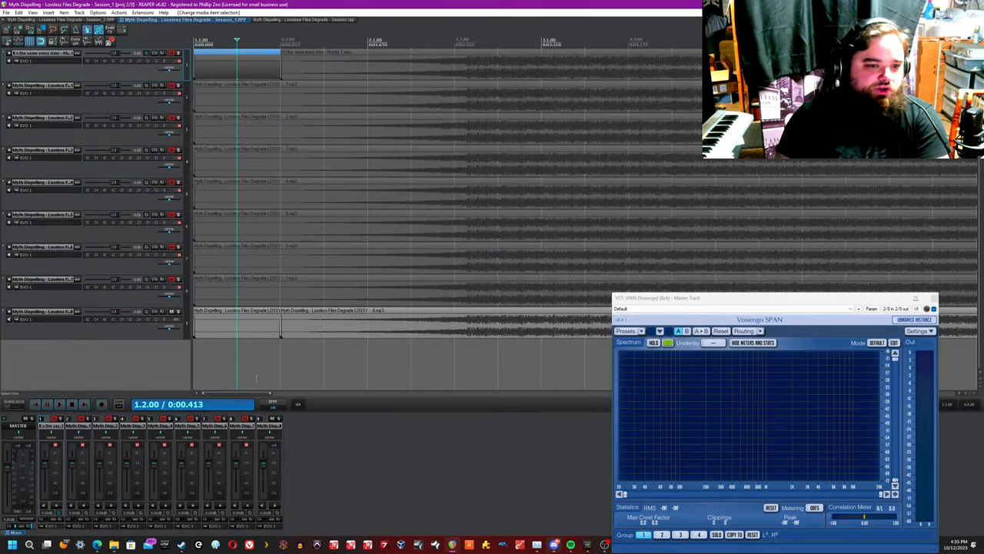
click(207, 322)
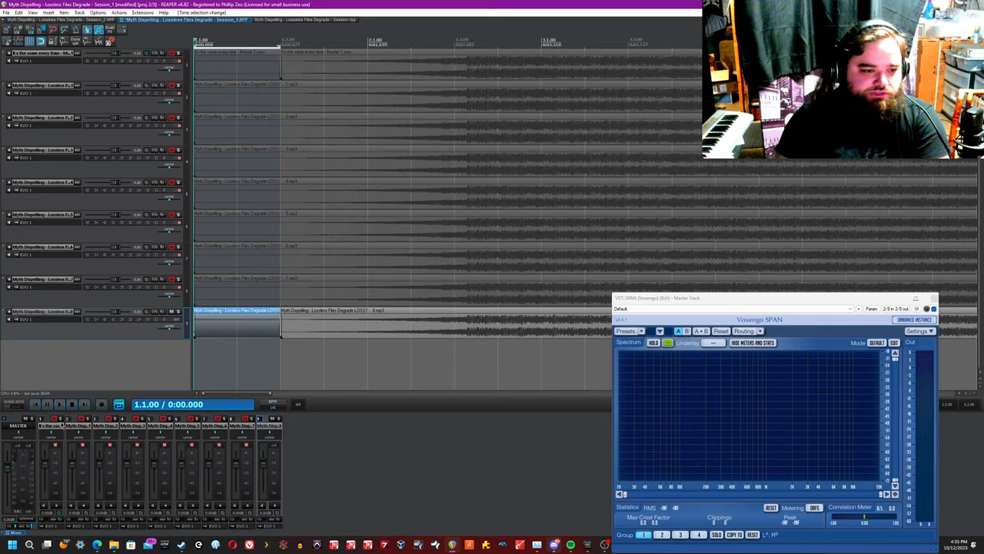
key(space)
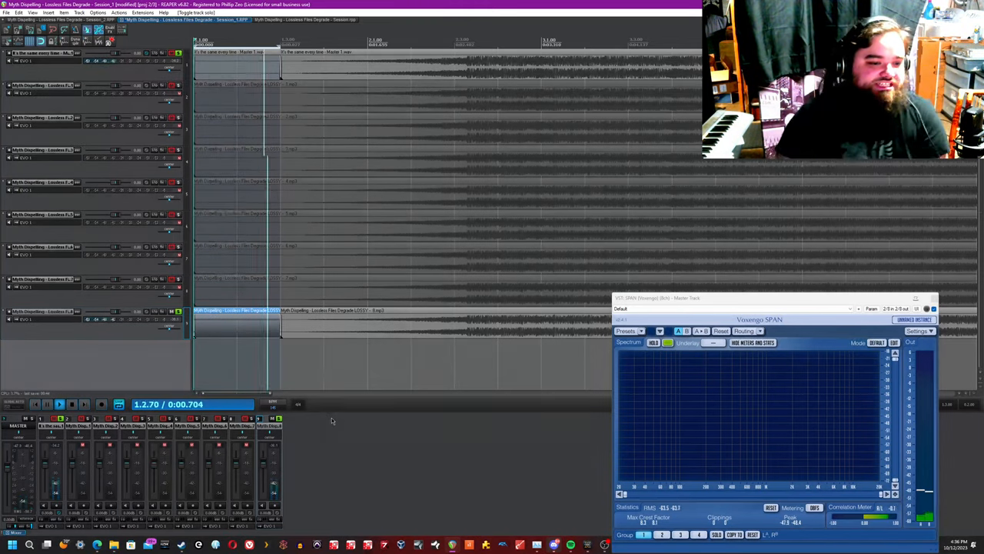
scroll(342, 212, down, 3)
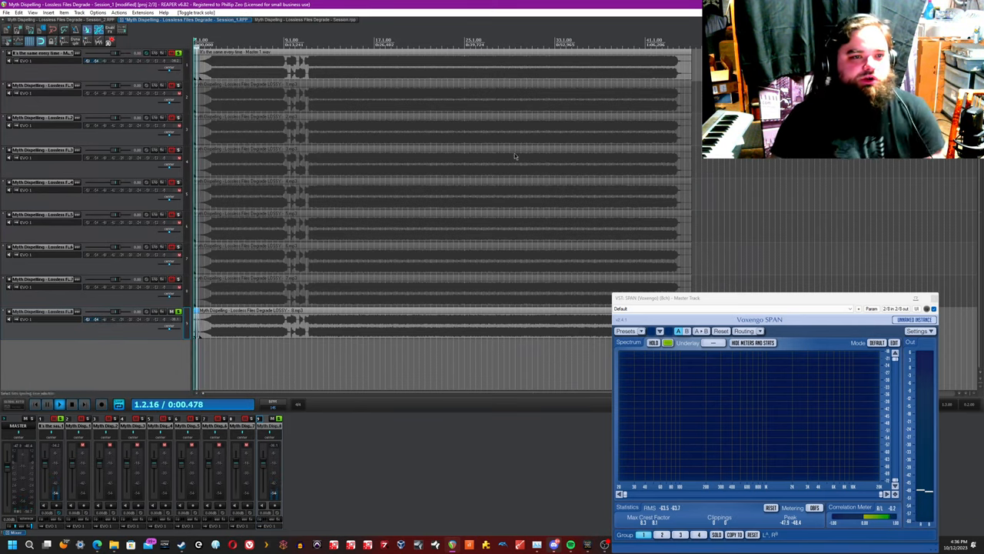
scroll(515, 153, down, 1)
Step: Audition near the song's end and mid-song, then bring up the Session folder of rendered files
click(500, 40)
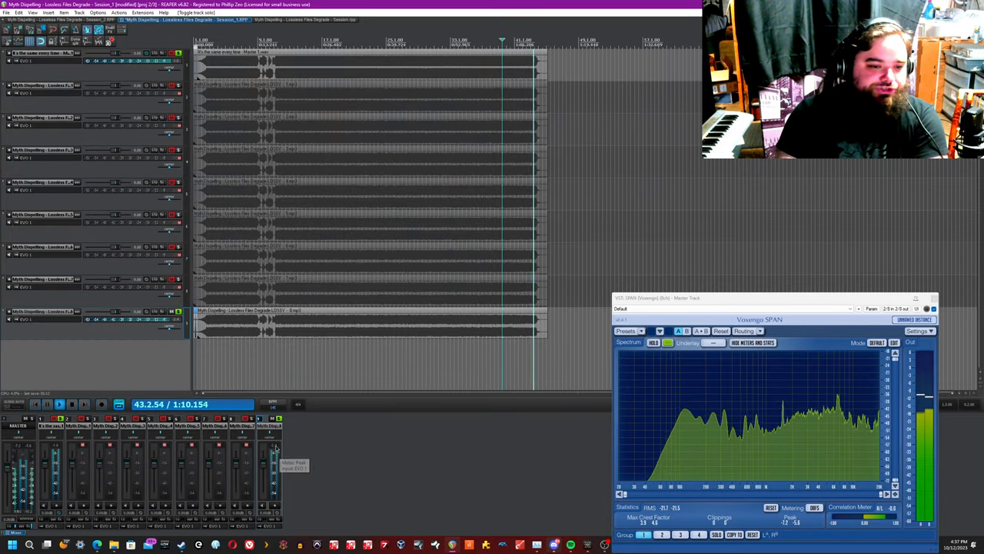
click(380, 343)
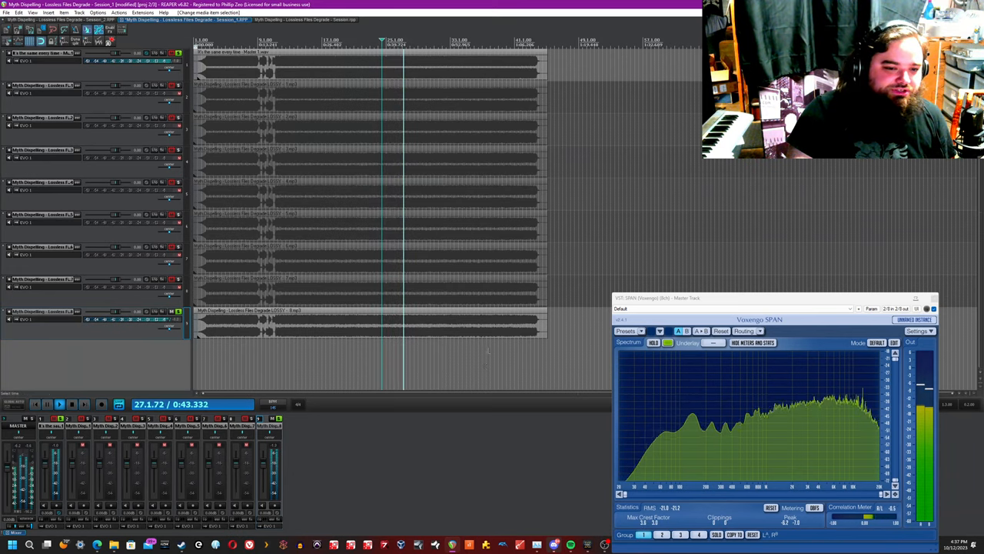
scroll(448, 335, up, 2)
scroll(447, 336, down, 1)
scroll(448, 336, down, 1)
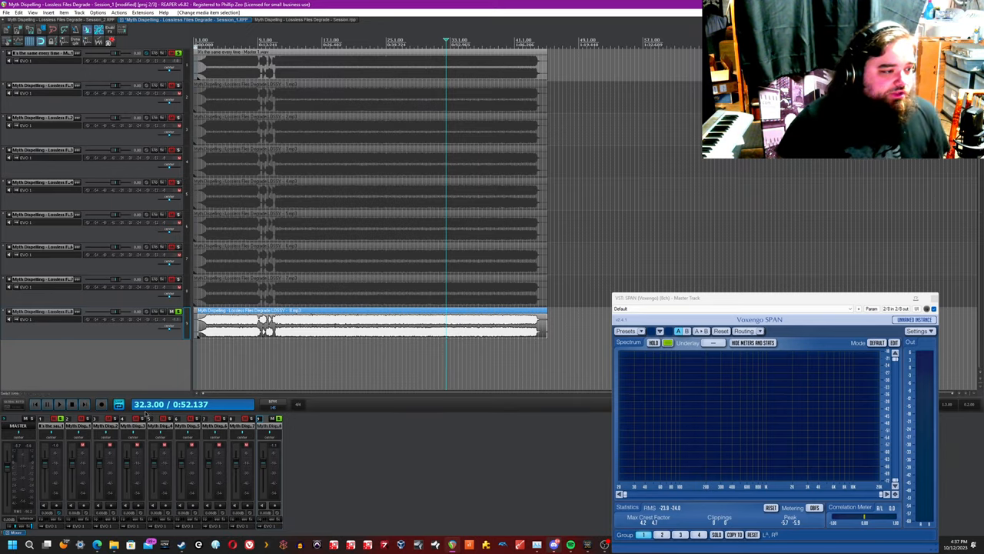
key(alt+Tab)
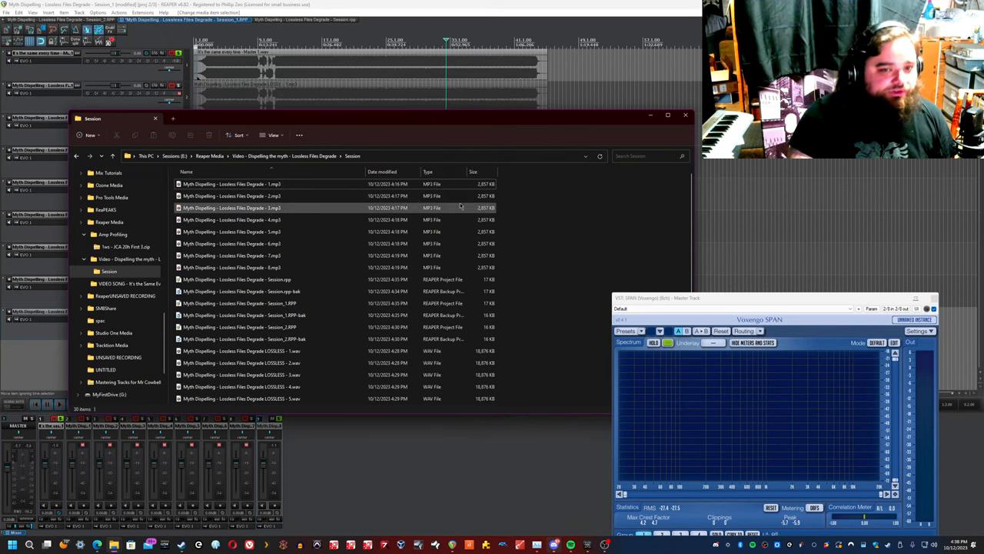
scroll(346, 269, down, 5)
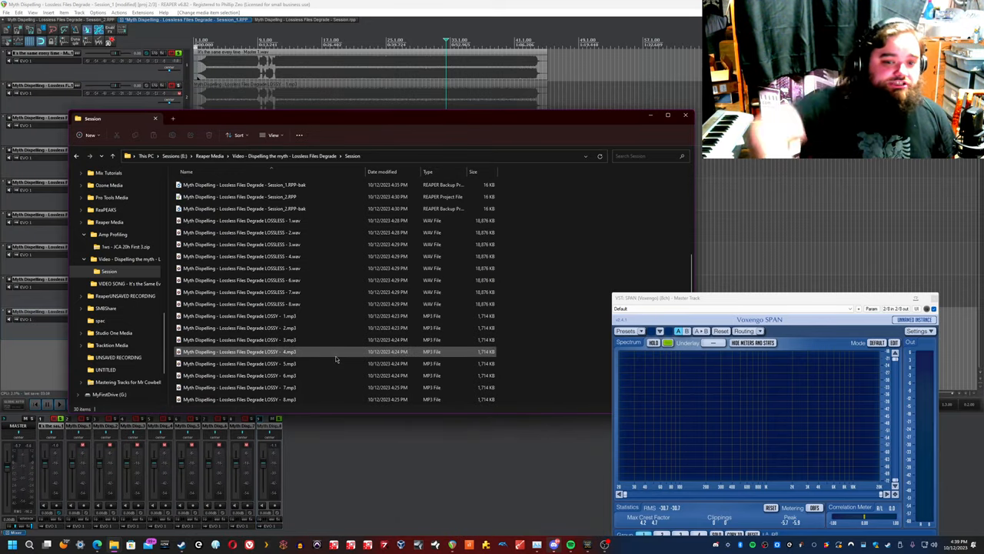
mouse_move(239, 351)
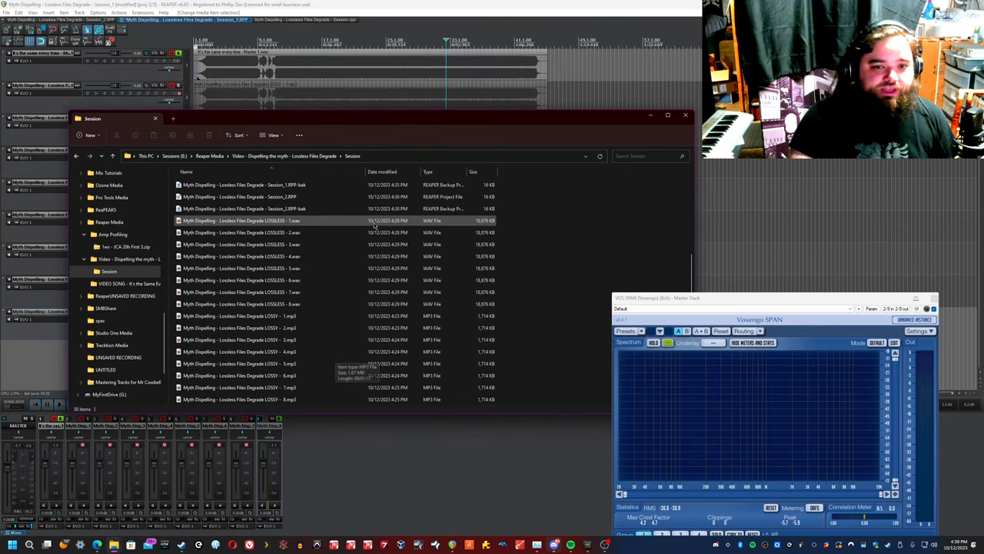
Step: Read LOSSLESS - 1.wav's 2116 kbps bit rate in its details and bring up the calculator for 192 ÷ 2116
double_click(253, 221)
click(471, 311)
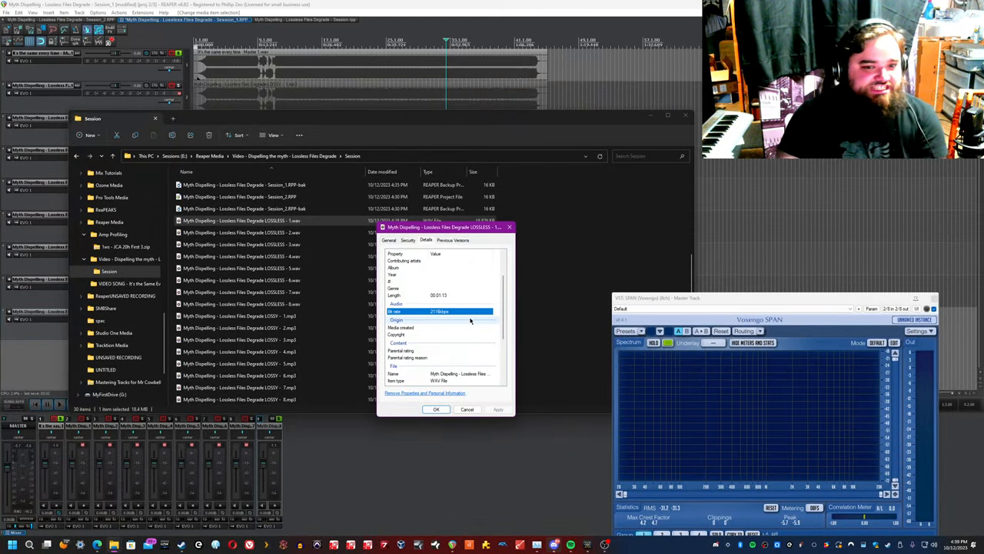
key(alt+Tab)
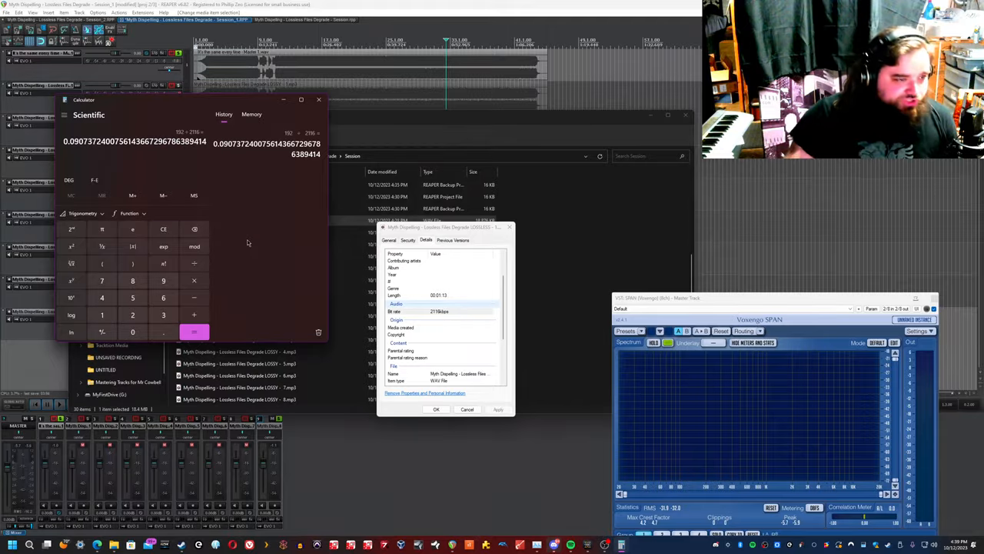
Step: Move the calculator and the WAV's file details aside to review the 192 ÷ 2116 ratio
mouse_move(228, 102)
mouse_down()
mouse_move(505, 135)
mouse_move(777, 221)
mouse_up()
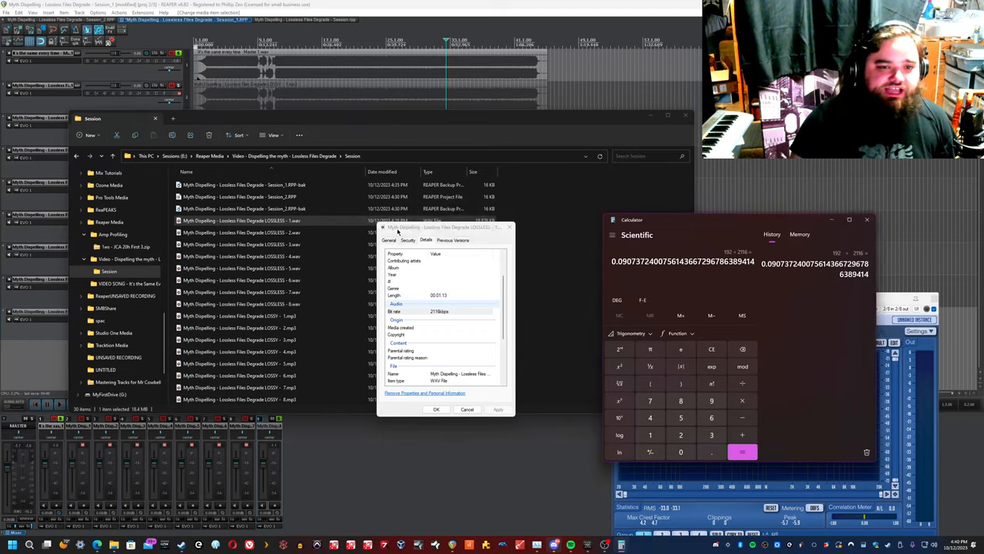
drag(446, 228, 792, 223)
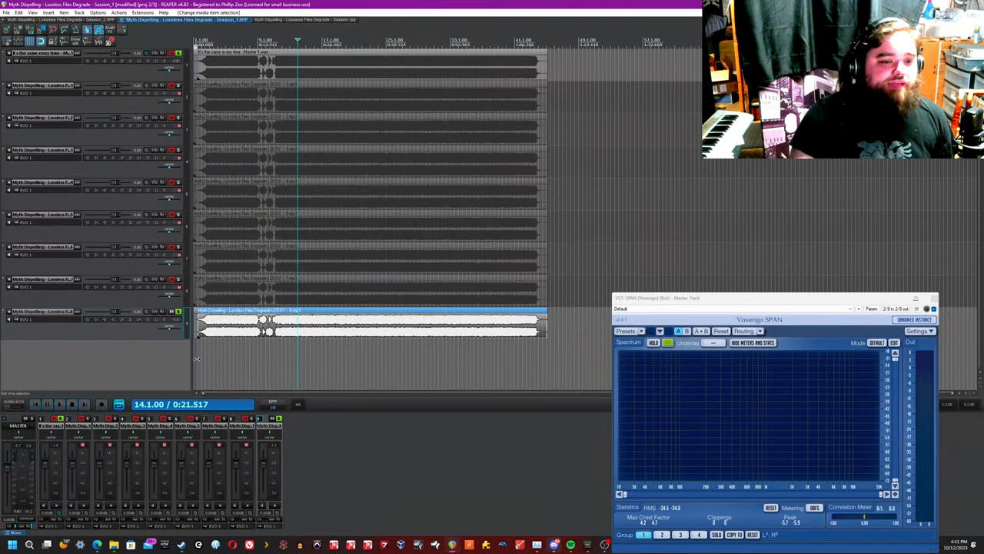
Step: Stop playback and render the lossy mix to a 24-bit WAV named 'LOSSY into Lossy - 1', added as a new track
key(space)
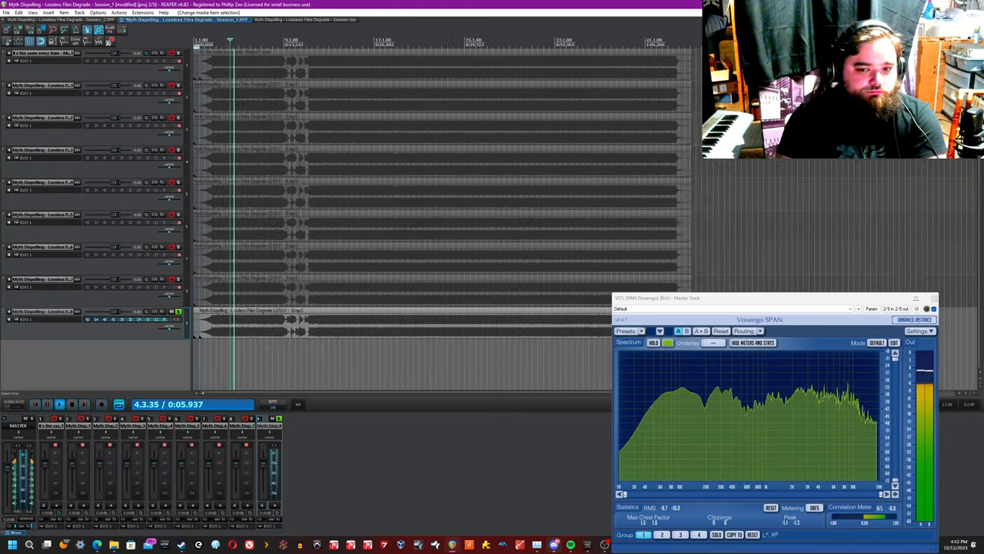
scroll(384, 192, down, 1)
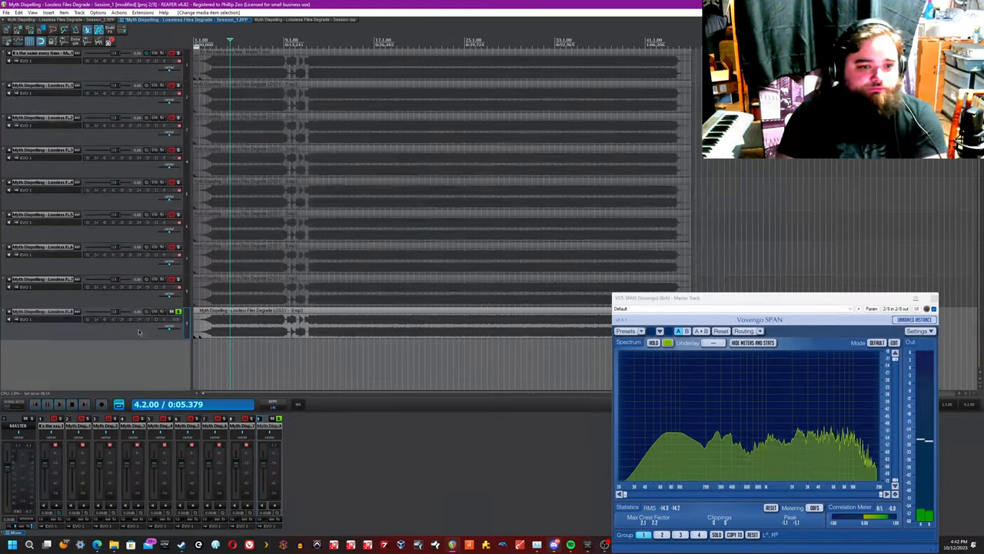
key(ctrl+alt+r)
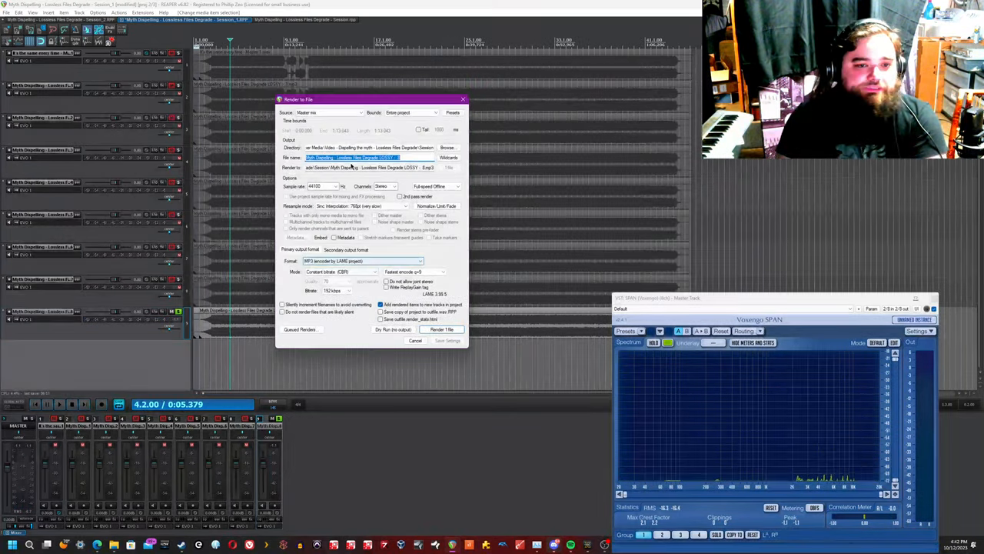
click(413, 158)
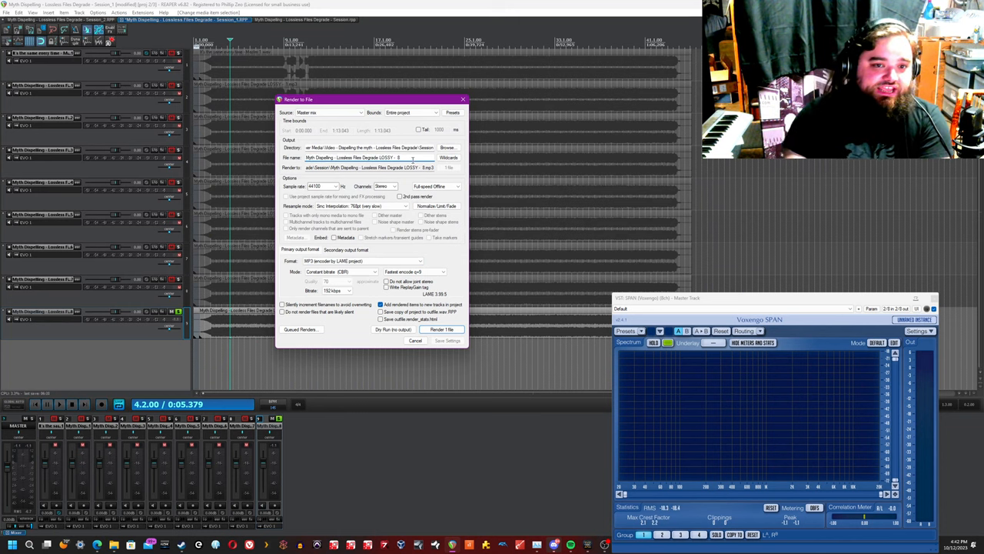
key(Return)
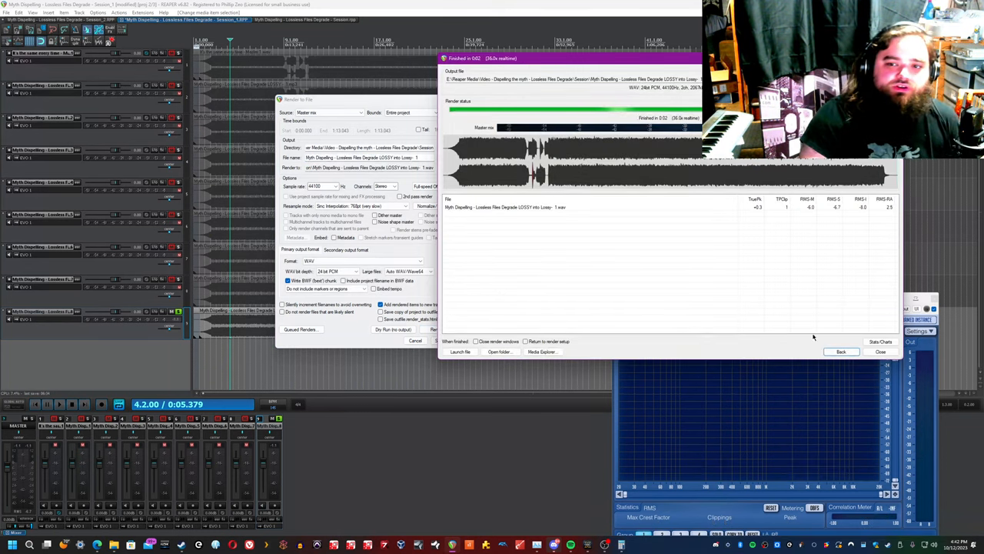
click(880, 351)
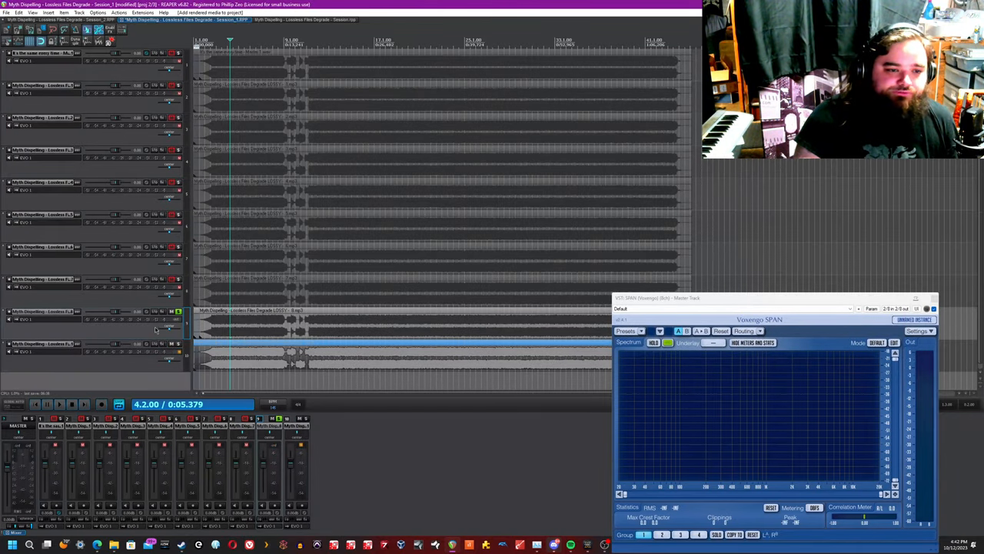
Step: Play the polarity-flipped WAV render against its source MP3 as a null test with the analyser aside
key(ctrl+Page_Down)
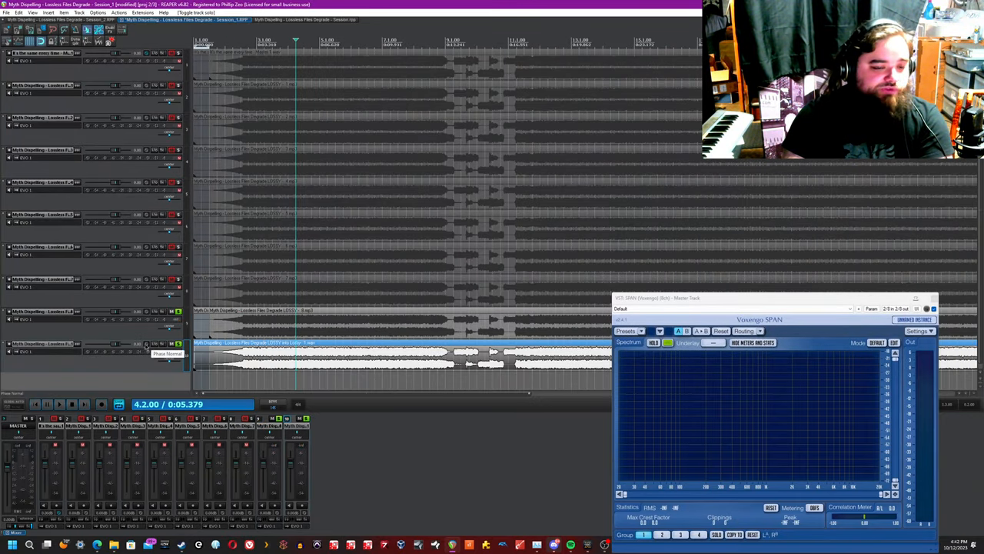
key(space)
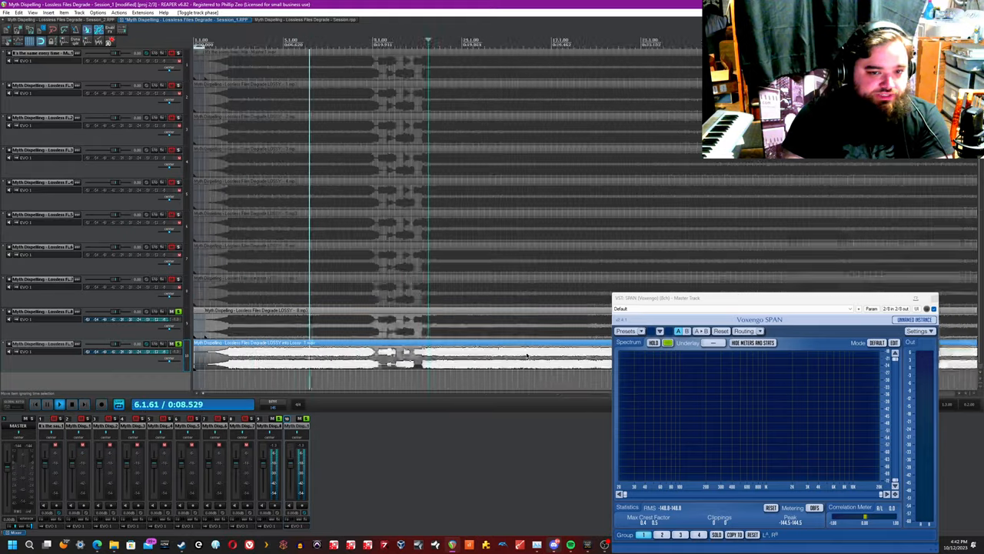
click(524, 44)
drag(618, 301, 684, 305)
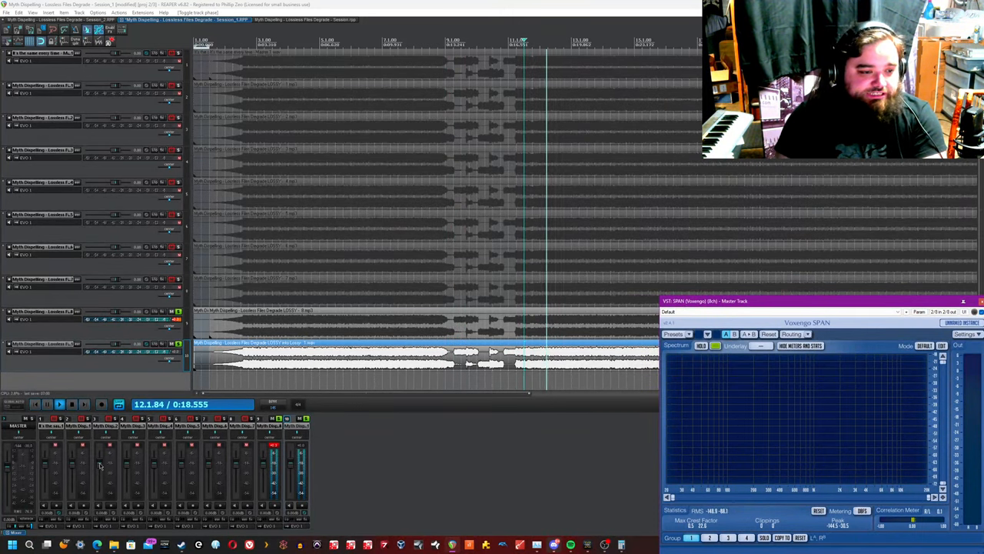
Step: Select the rendered track and replay its loud, heavily clipped passage
click(17, 451)
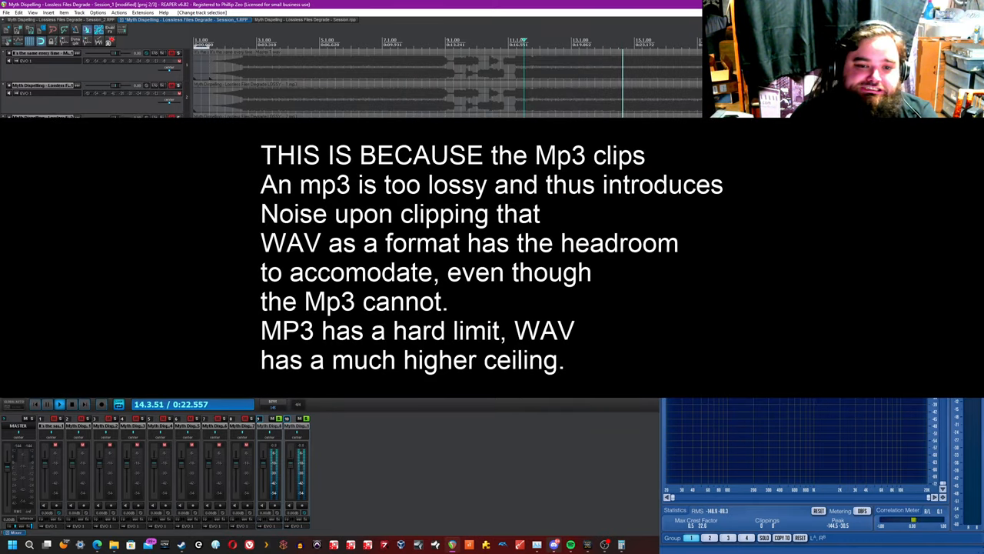
click(452, 77)
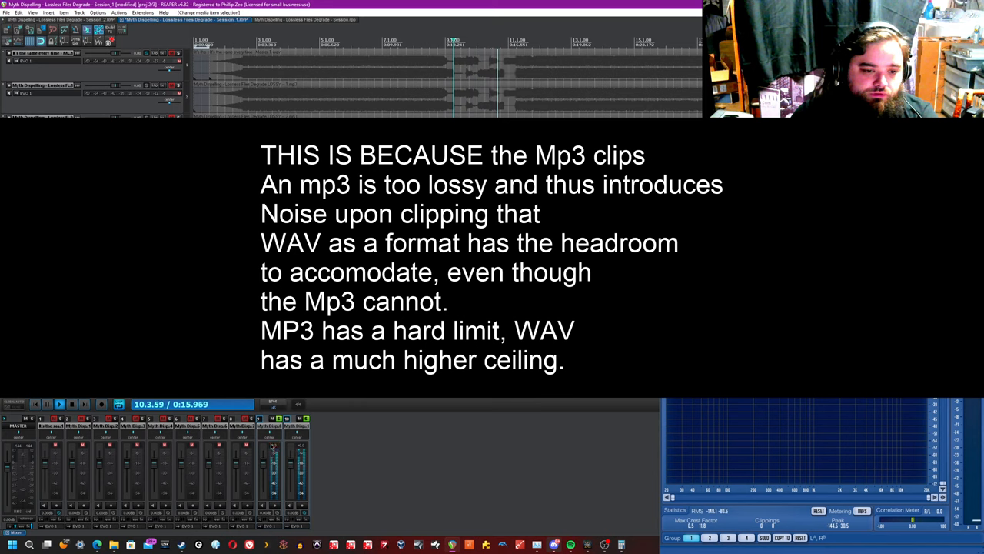
click(421, 77)
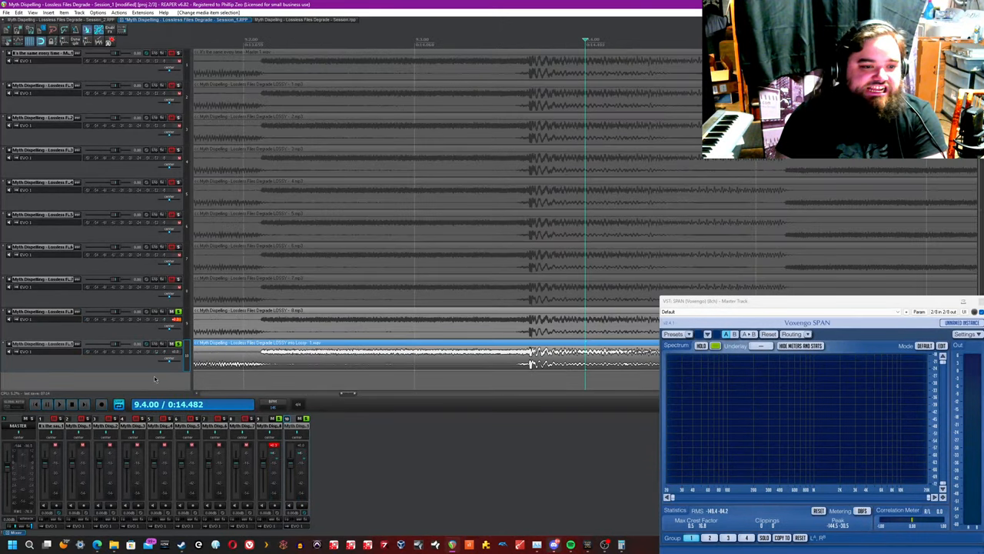
scroll(432, 348, up, 5)
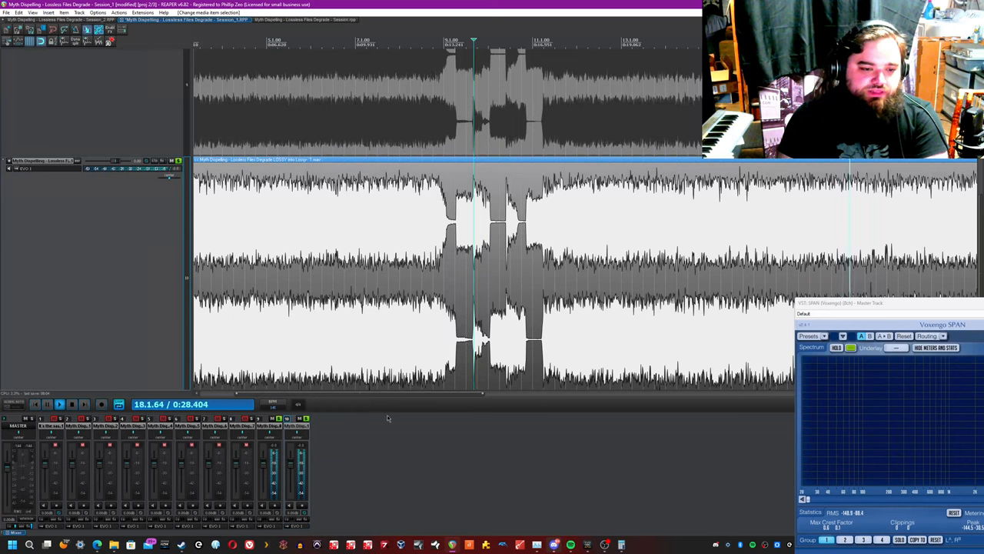
scroll(732, 232, down, 3)
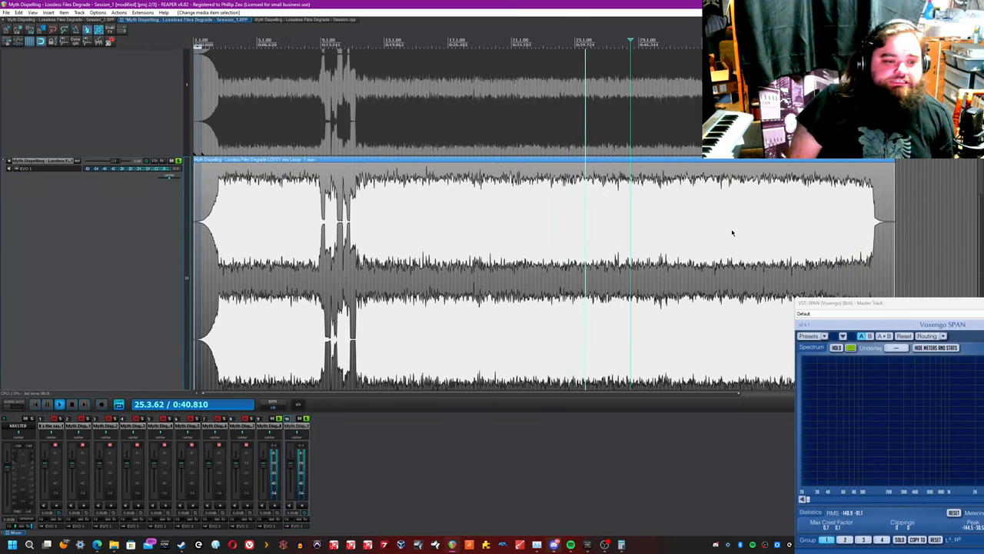